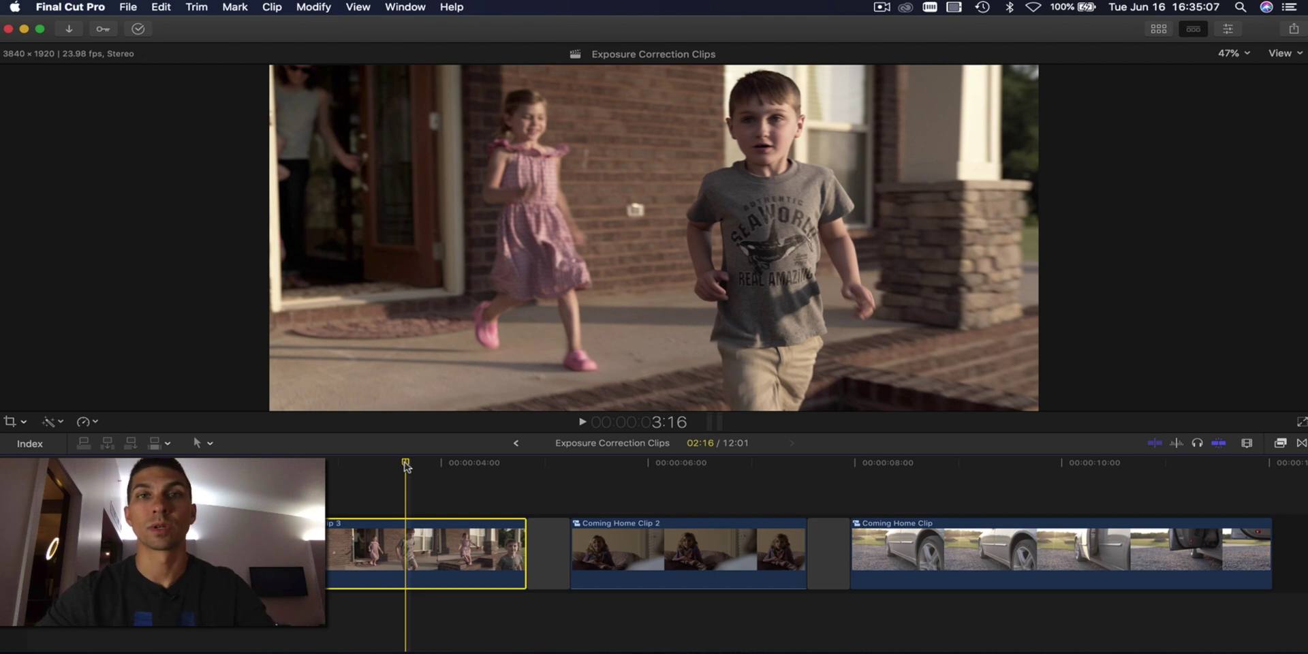
- Show Coming Home Clip 3's Color Wheels in the Inspector alongside a Luma waveform scope
key("super+6")
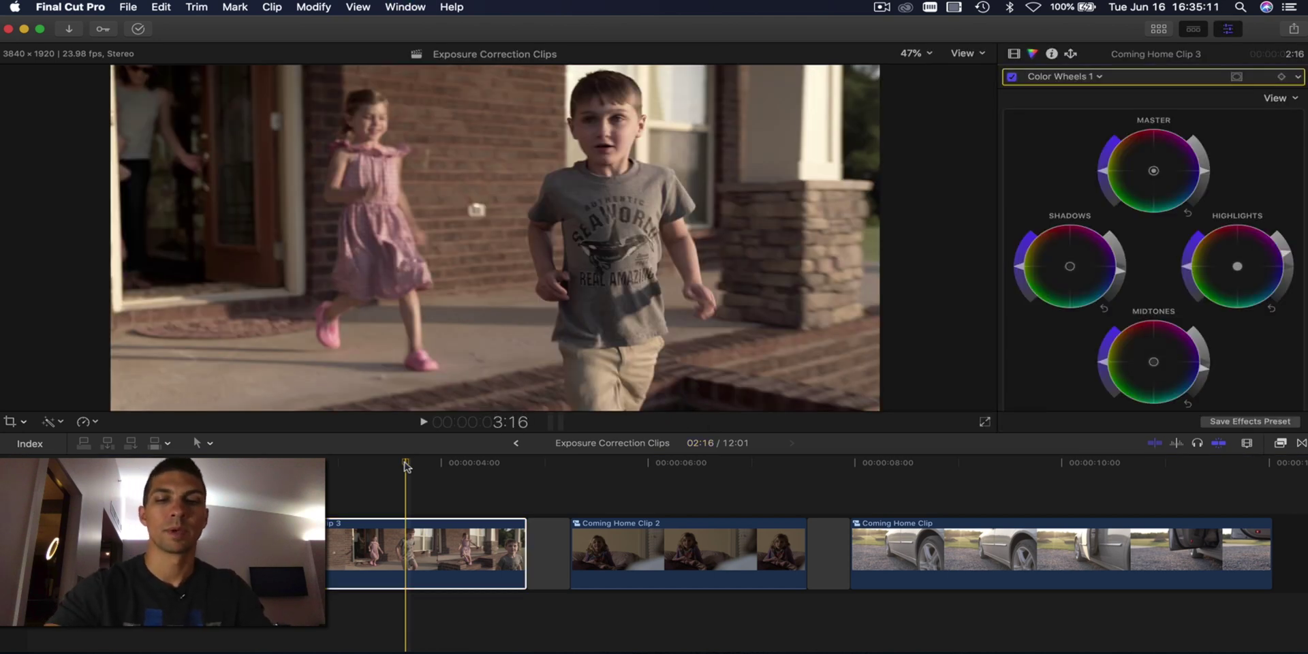
key("super+7")
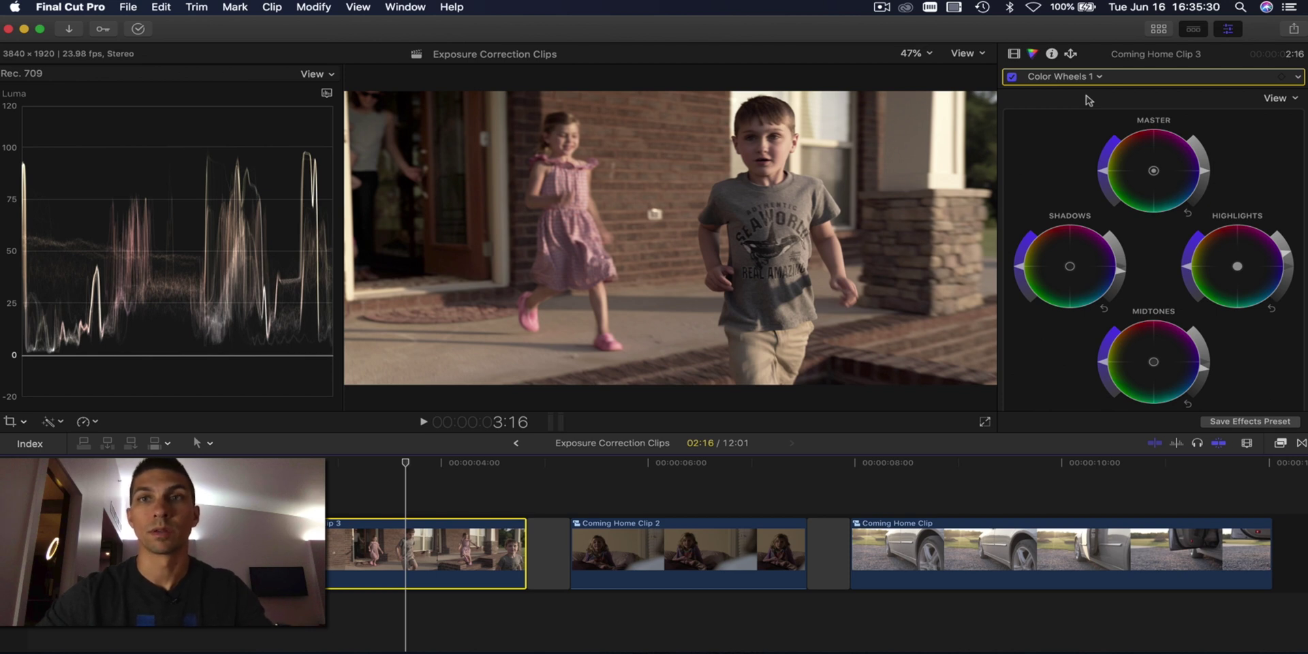
left_click(70, 8)
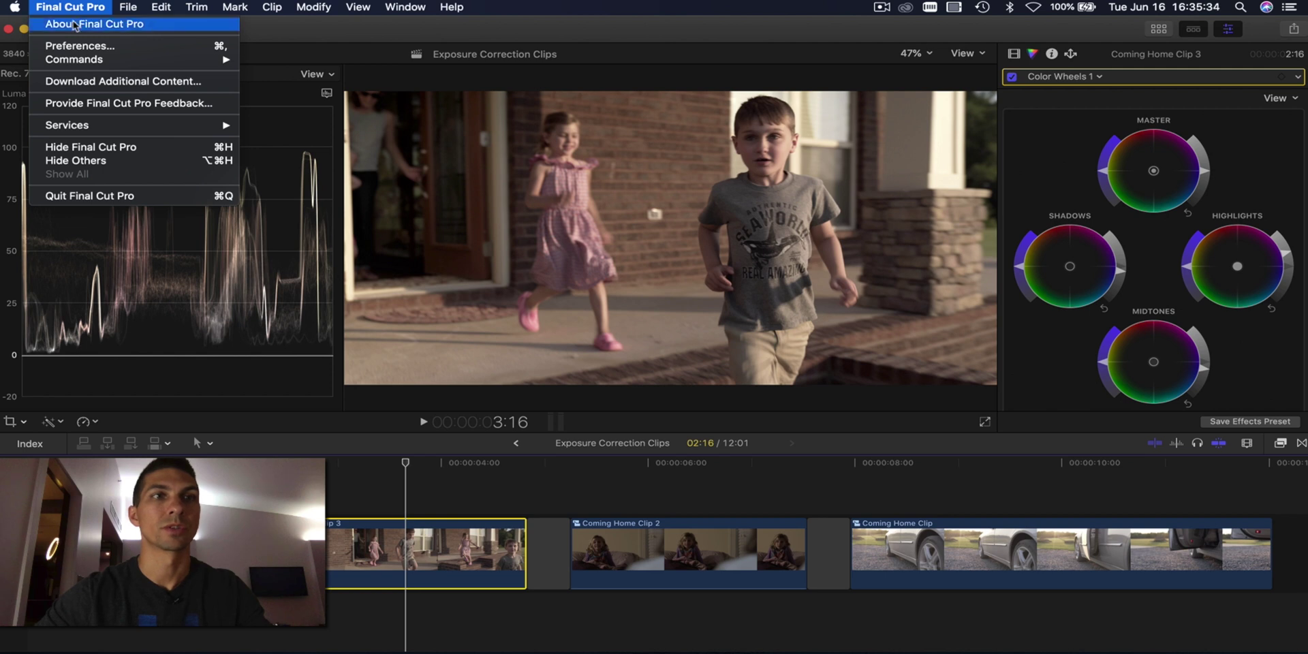
left_click(84, 47)
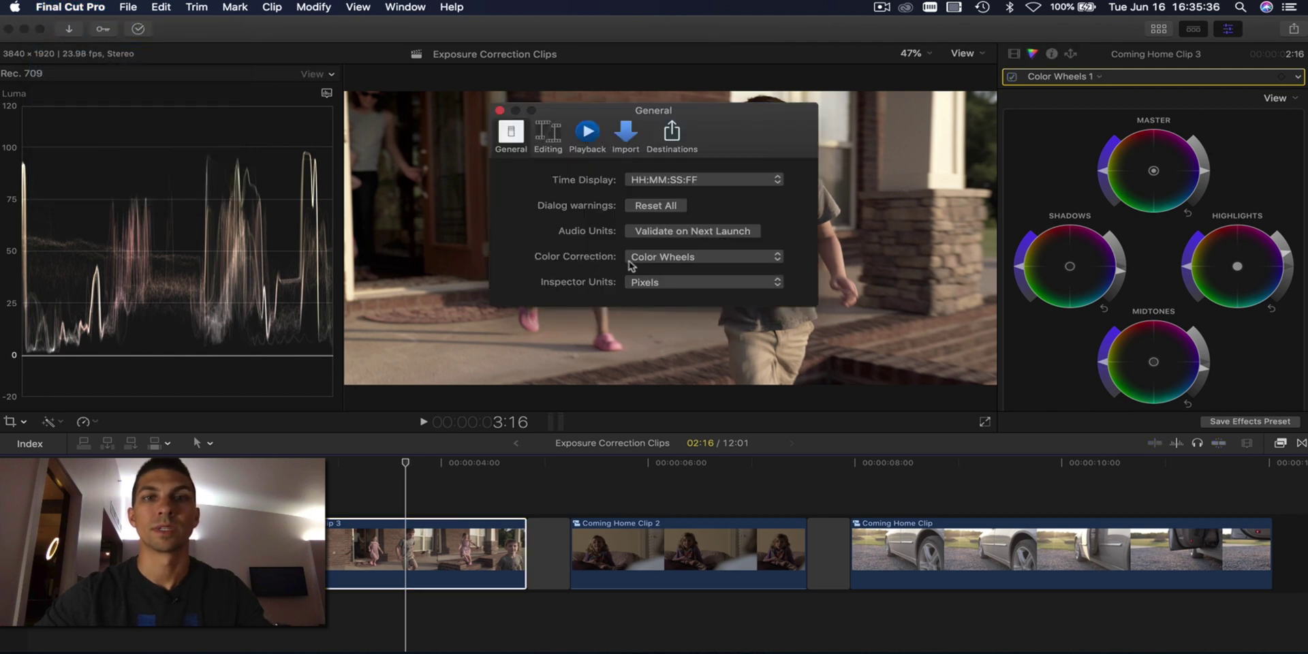
left_click(646, 259)
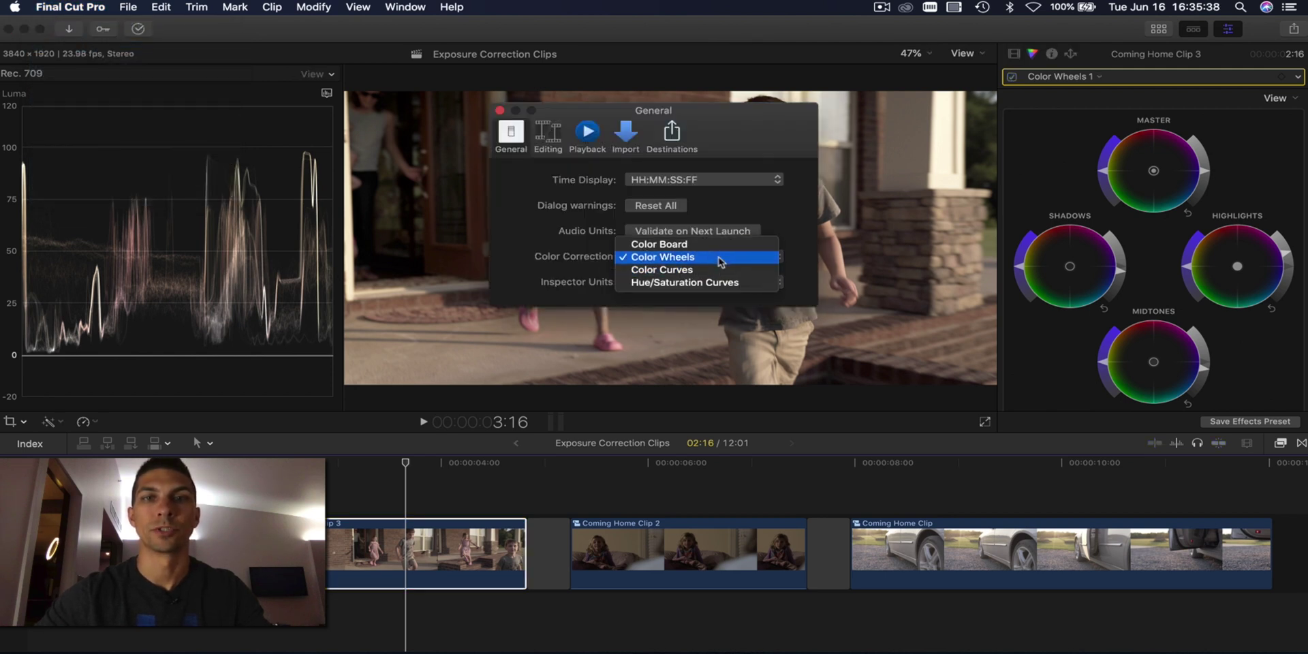
left_click(587, 245)
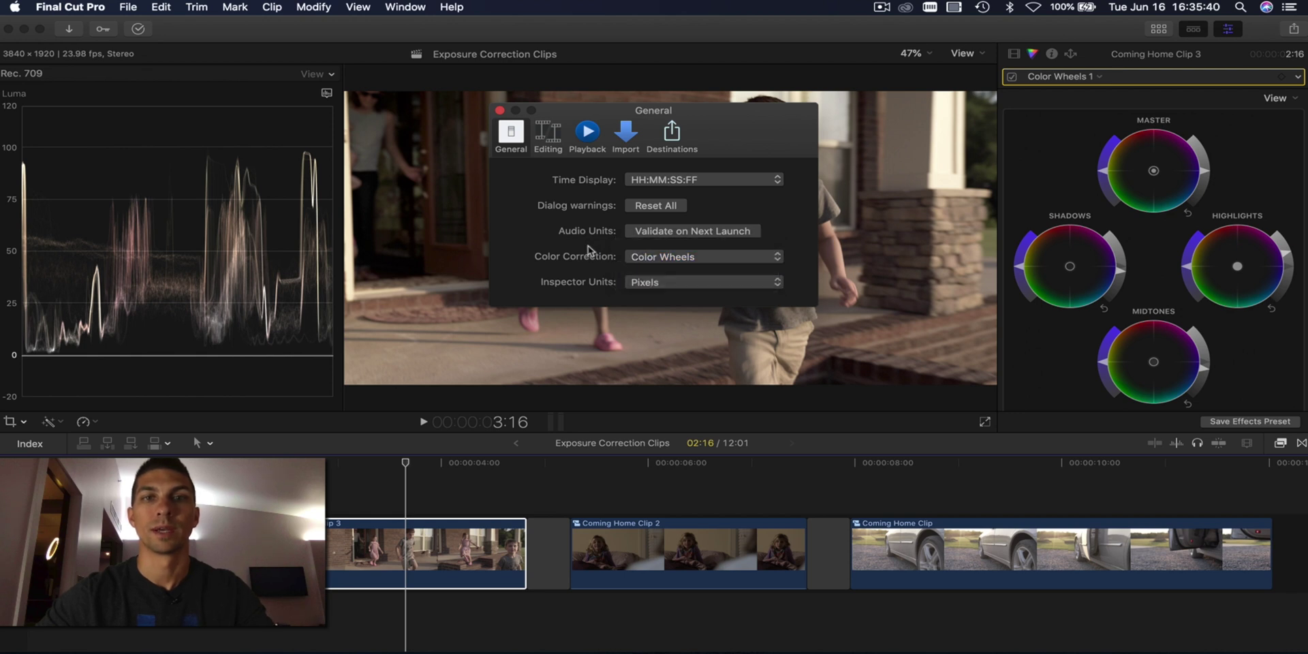
left_click(499, 110)
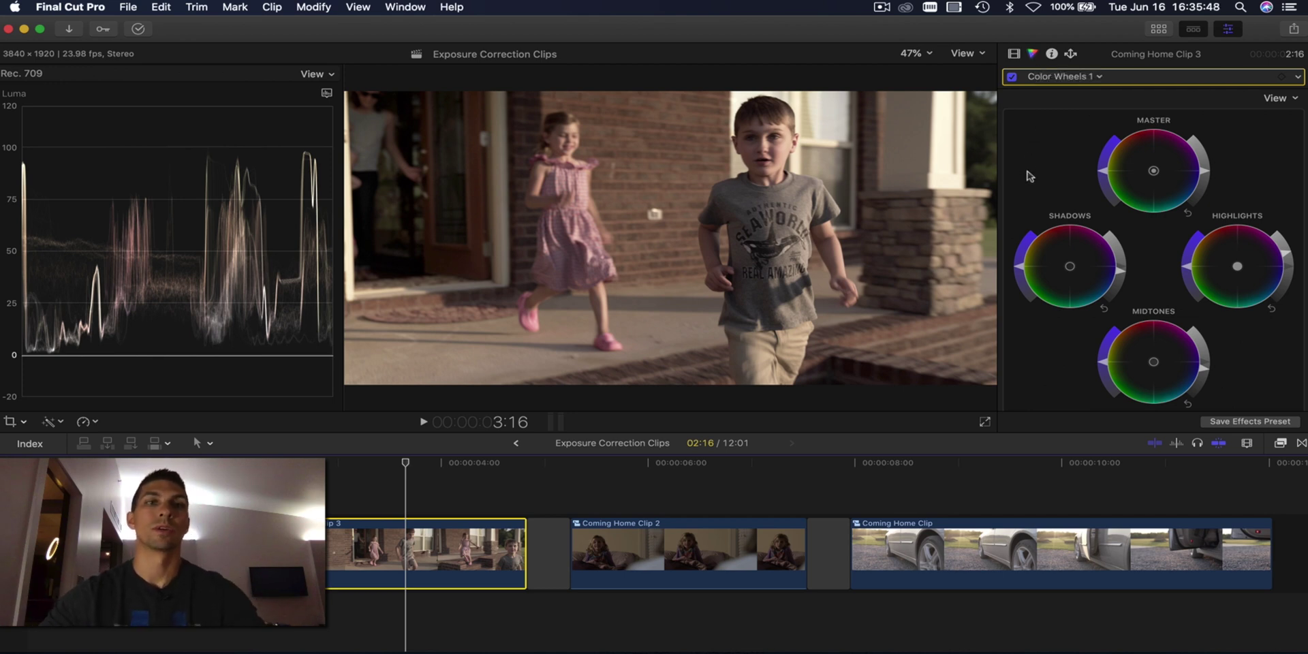
- Switch the waveform scope's channels from Luma to RGB Overlay
left_click(327, 94)
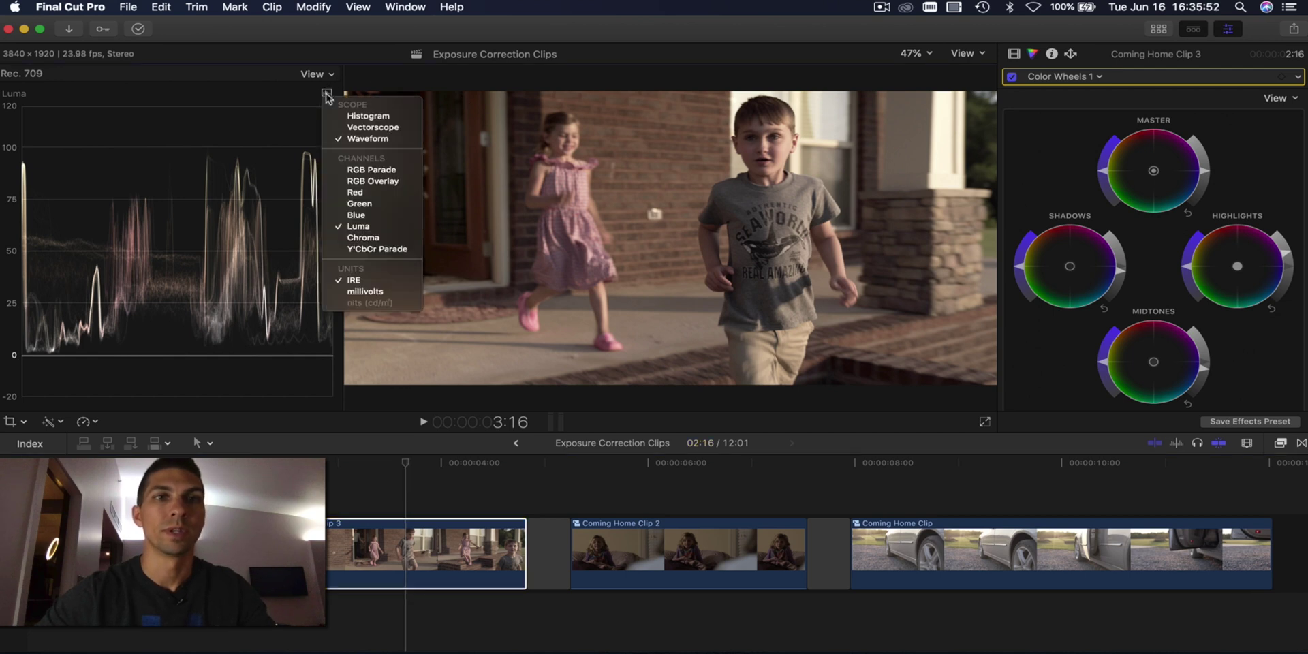
left_click(404, 181)
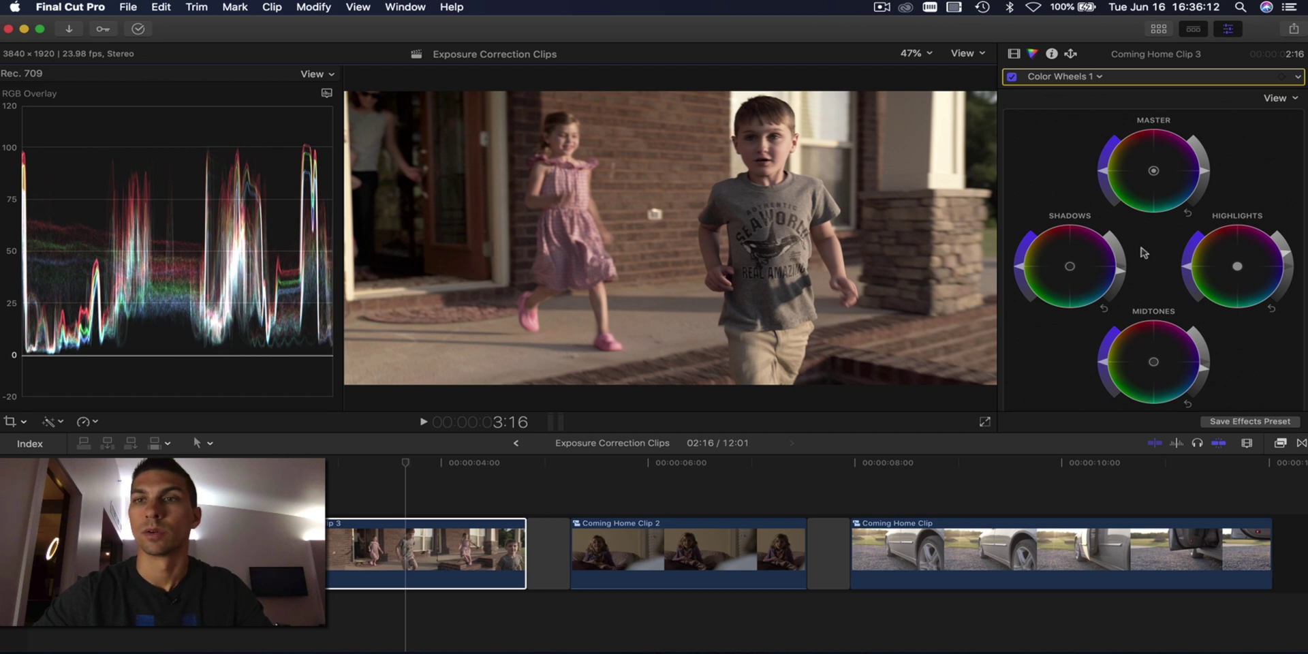
scroll(1144, 253, "down", 2)
- Cool Coming Home Clip 3 to Temperature 3449.0 and Tint -14.0 using the RGB waveform
scroll(1144, 253, "down", 5)
scroll(1144, 253, "up", 2)
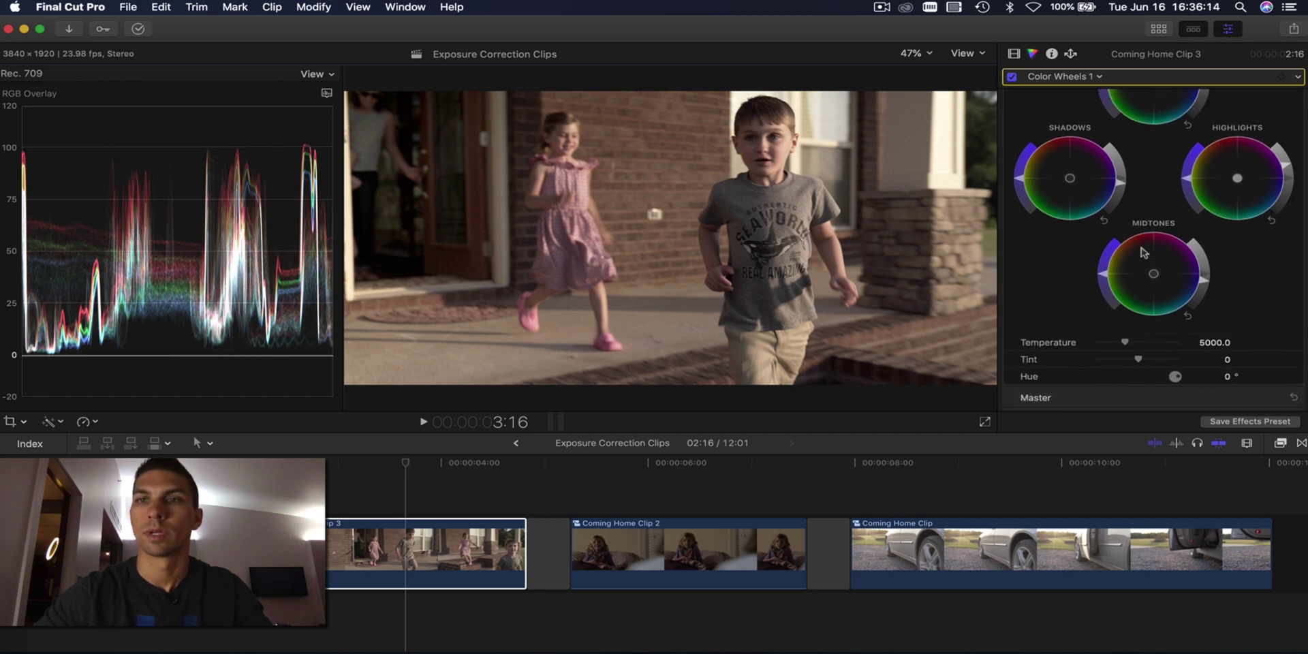
scroll(1142, 252, "down", 1)
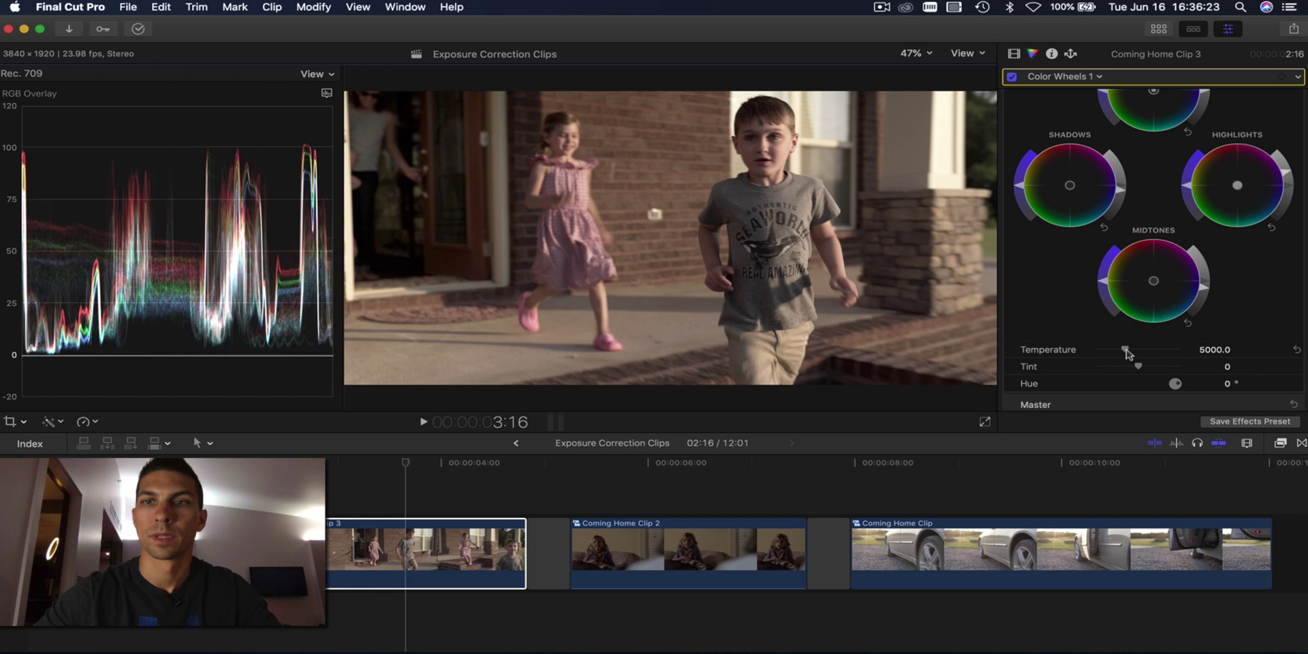
left_click_drag(1127, 354, 1118, 353)
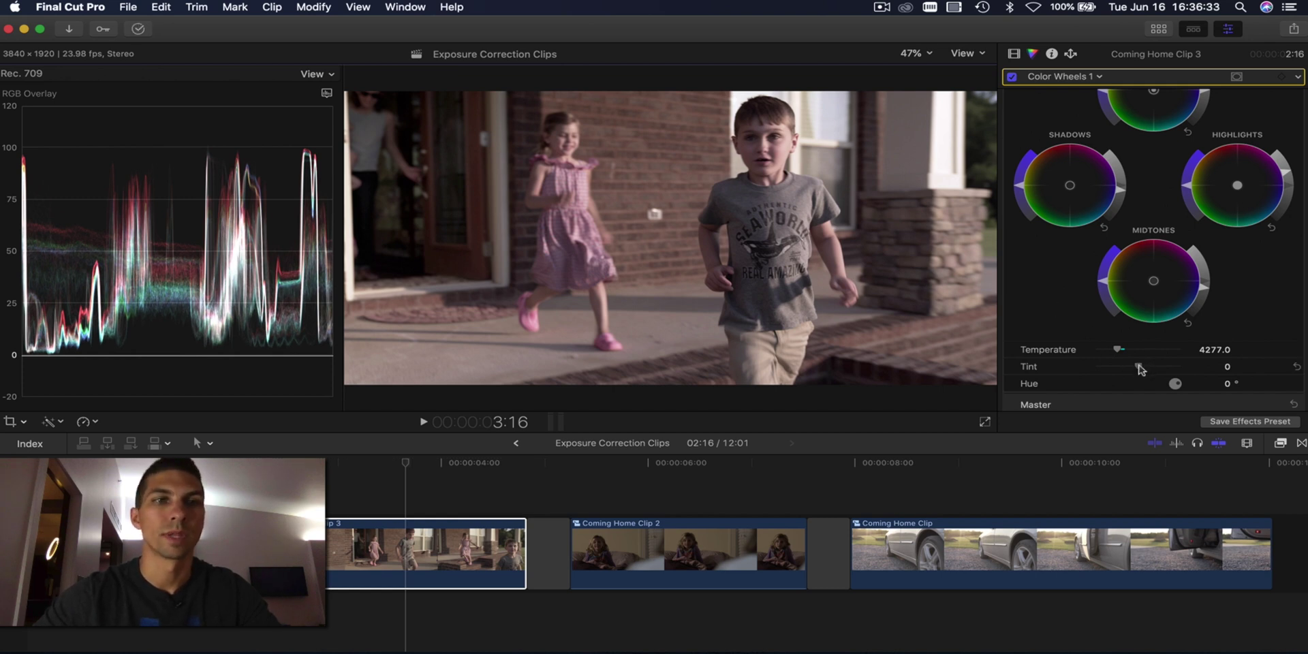
left_click_drag(1138, 366, 1126, 380)
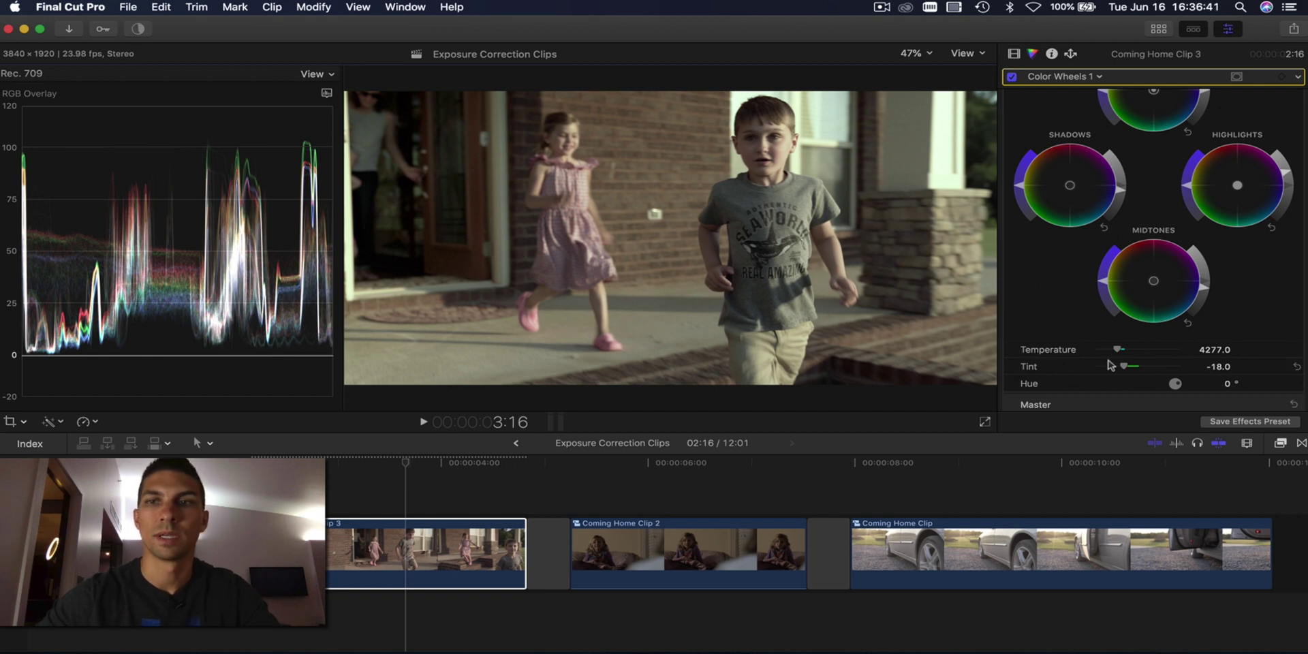
left_click_drag(1115, 354, 1108, 350)
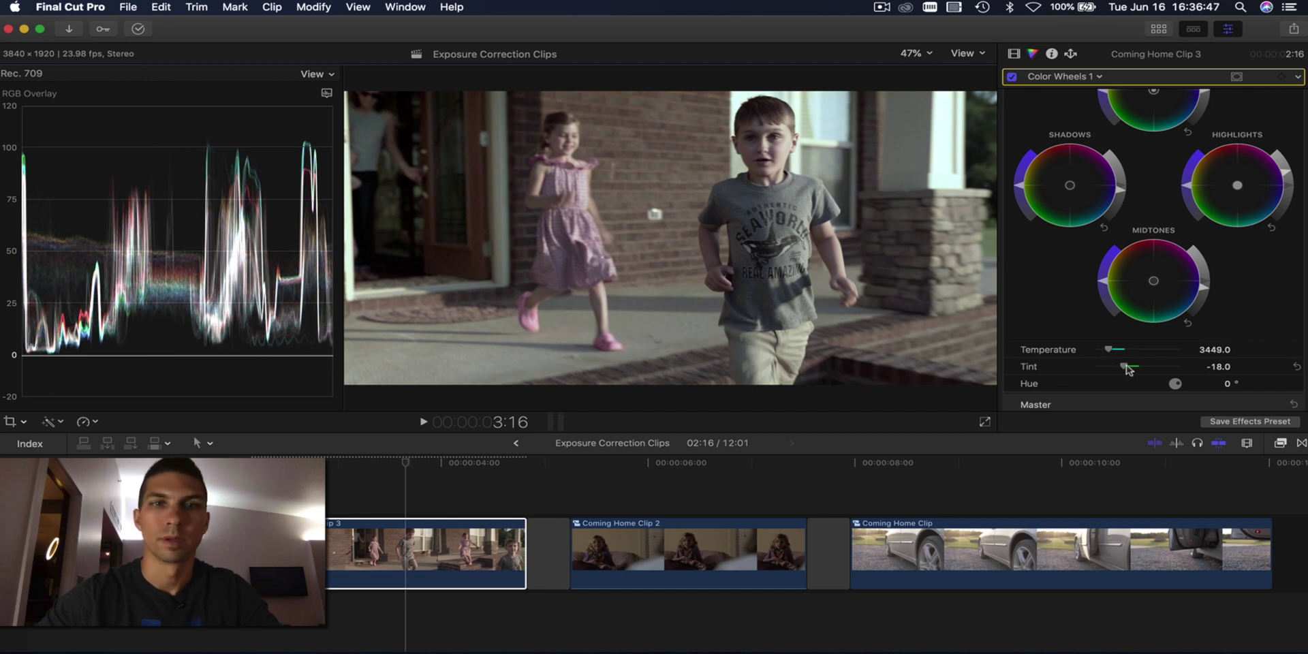
left_click_drag(1129, 370, 1130, 370)
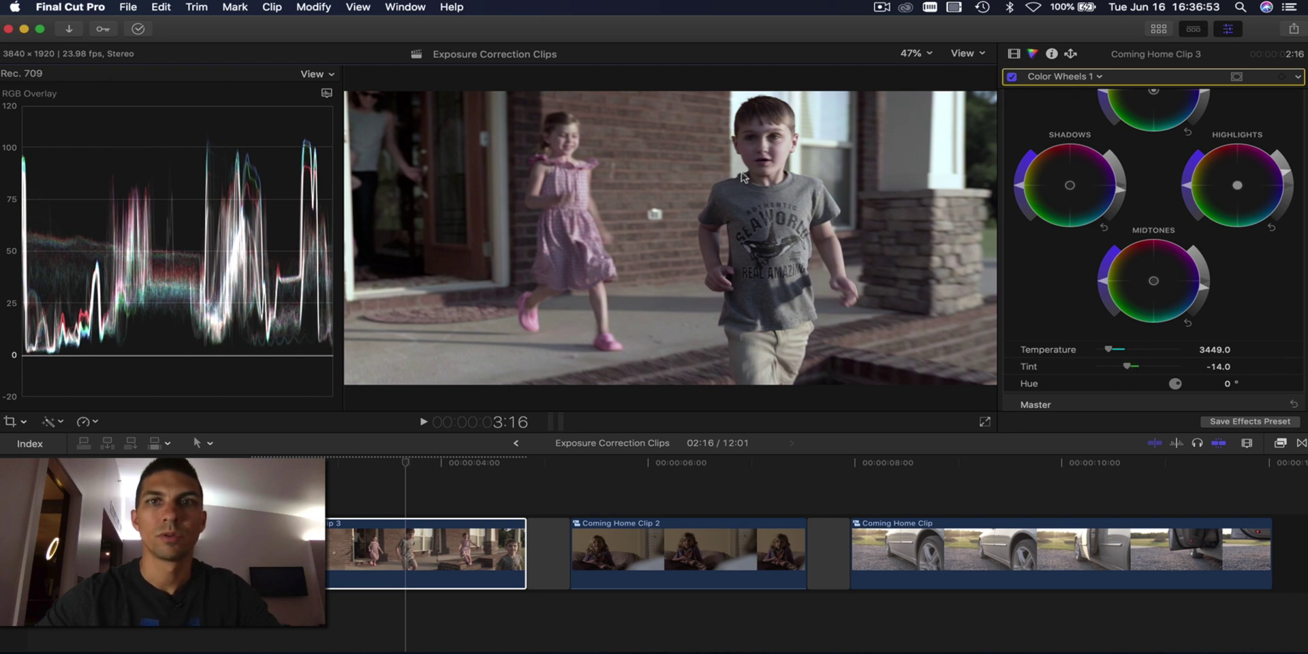
scroll(1065, 293, "up", 4)
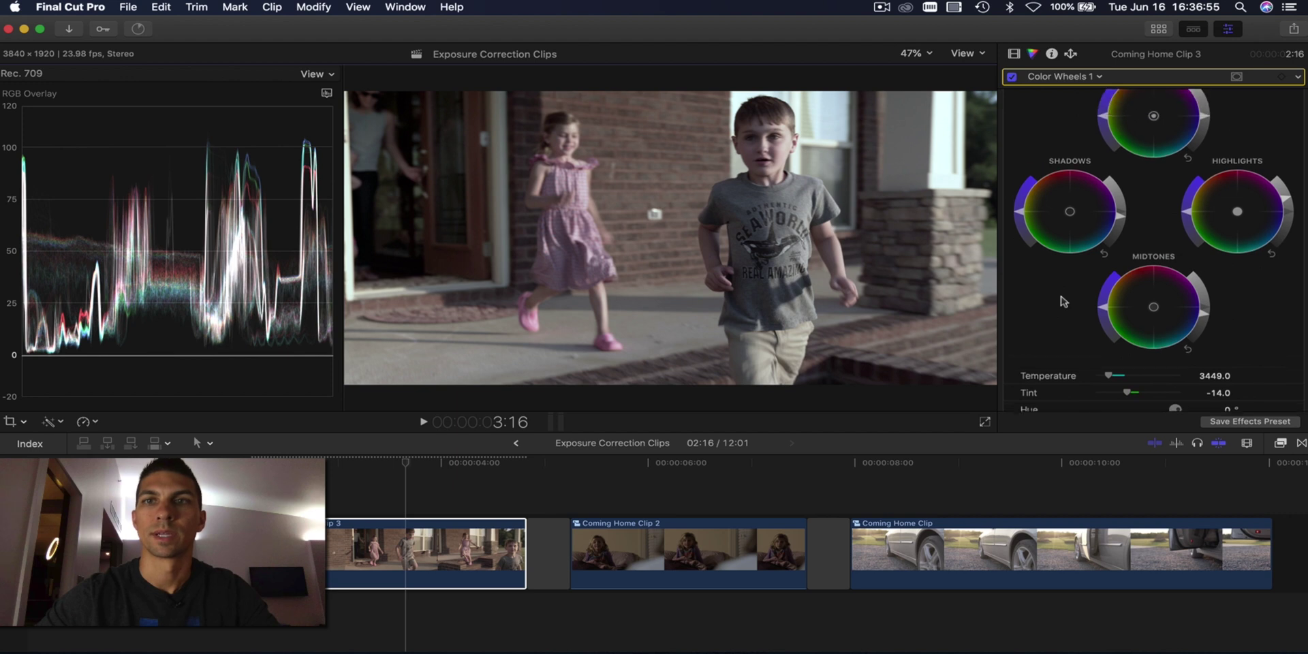
left_click(1012, 77)
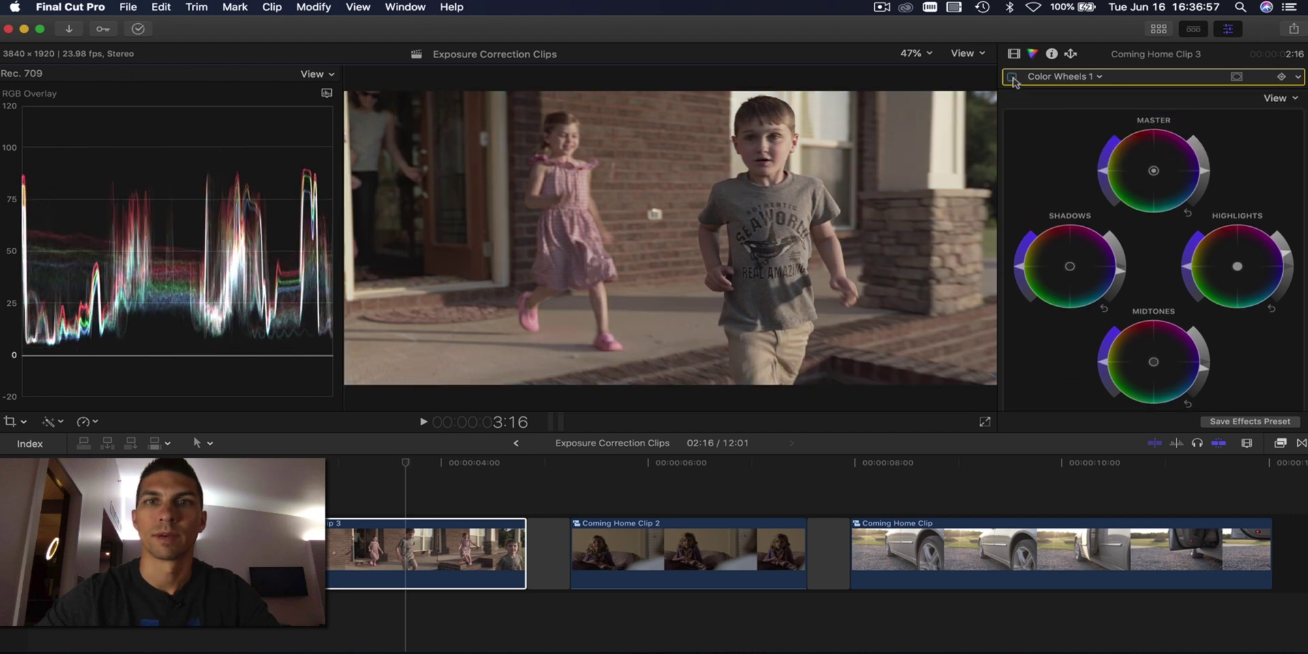
left_click(1012, 77)
left_click(1012, 77)
left_click(1012, 77)
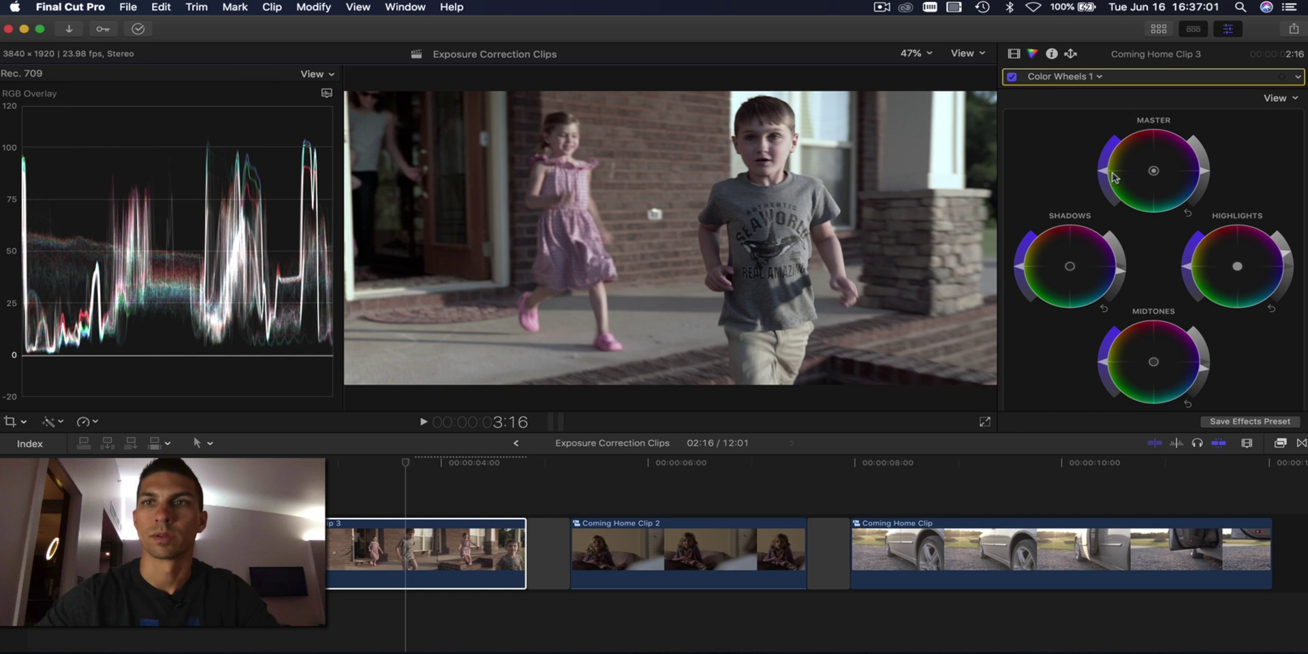
left_click_drag(1105, 176, 1114, 163)
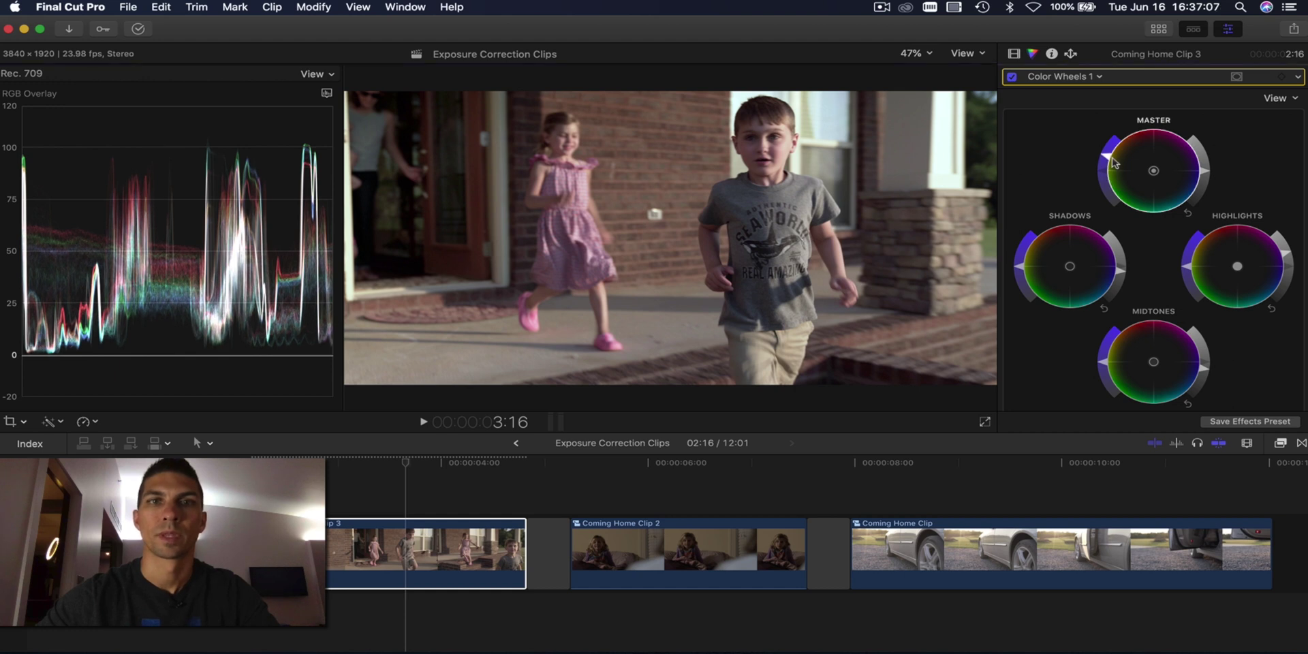
left_click(1012, 77)
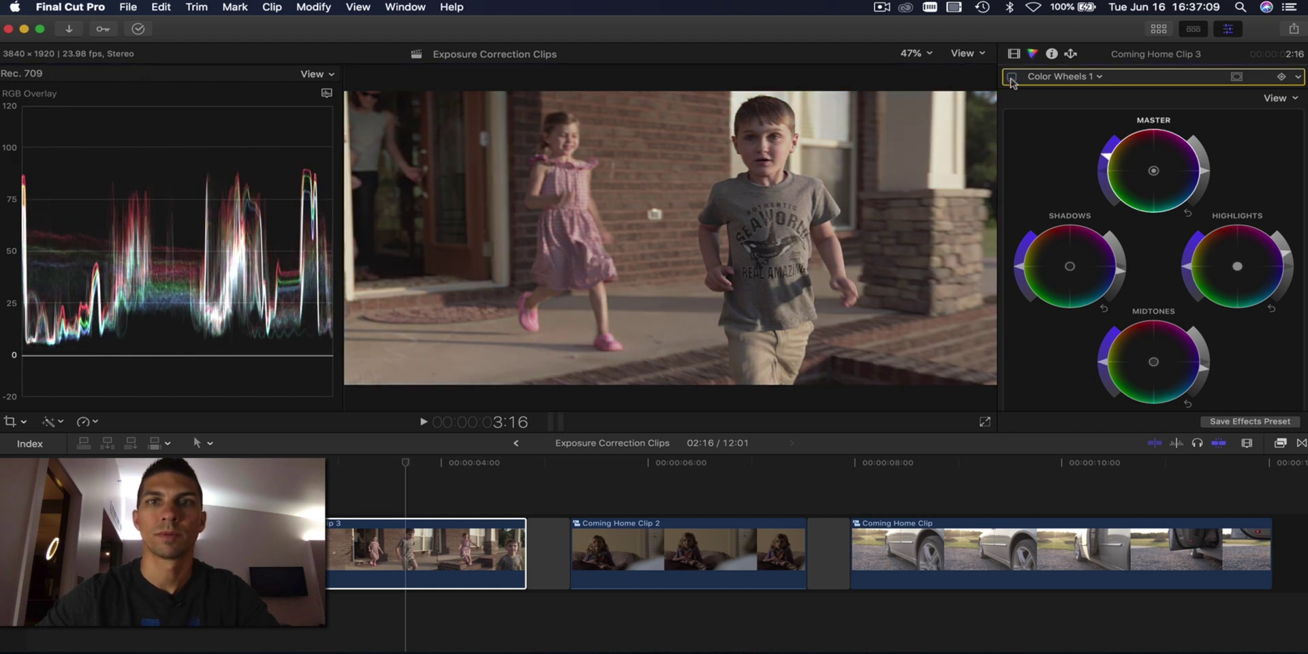
left_click(1011, 77)
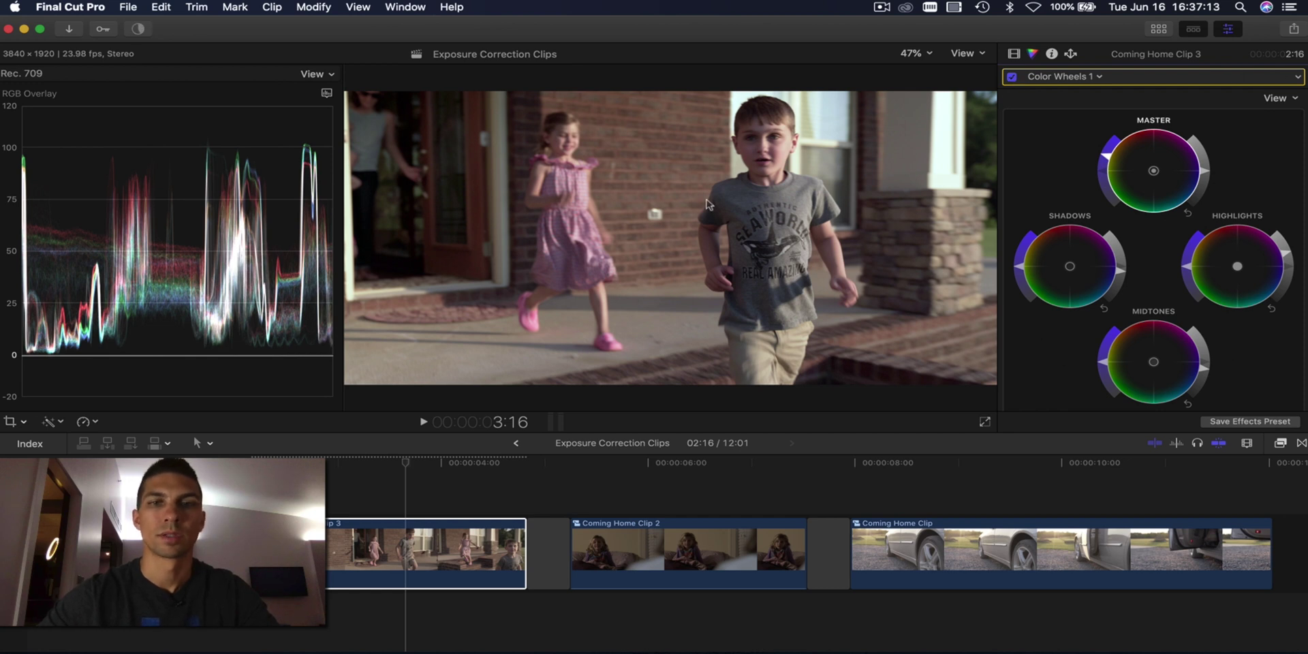
- Select Coming Home Clip 2 and set its Temperature to 2837.0 and Tint to -11.0
left_click(707, 465)
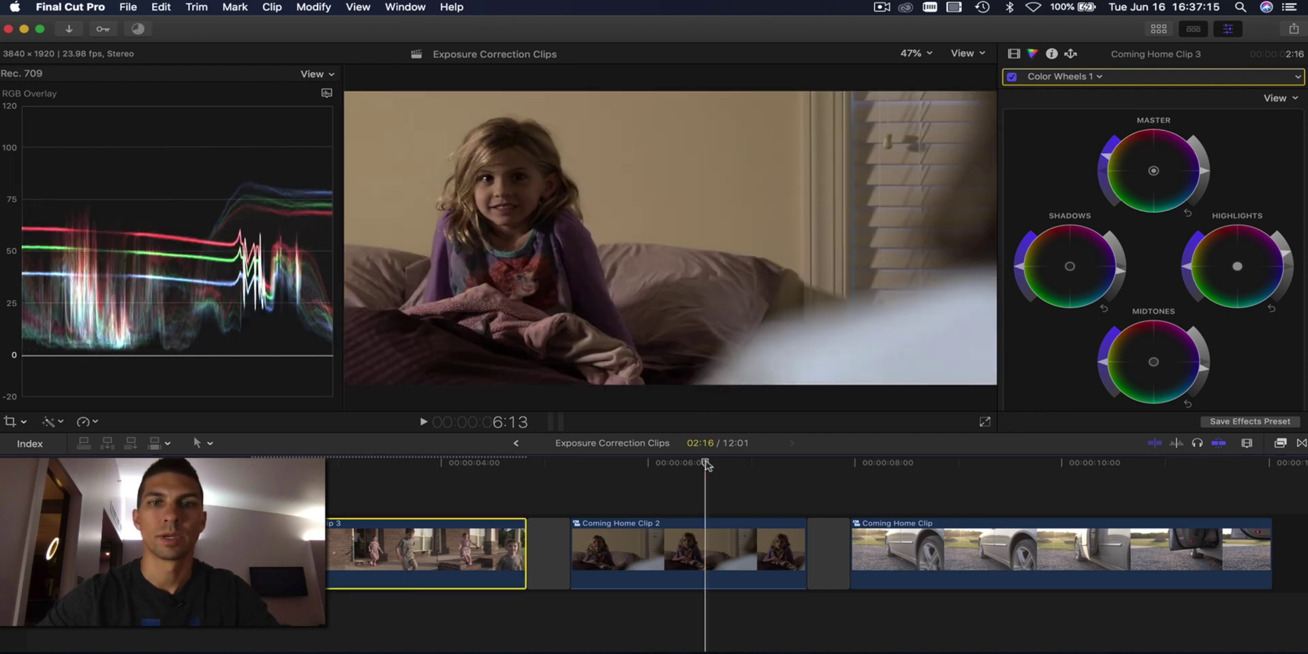
left_click(707, 527)
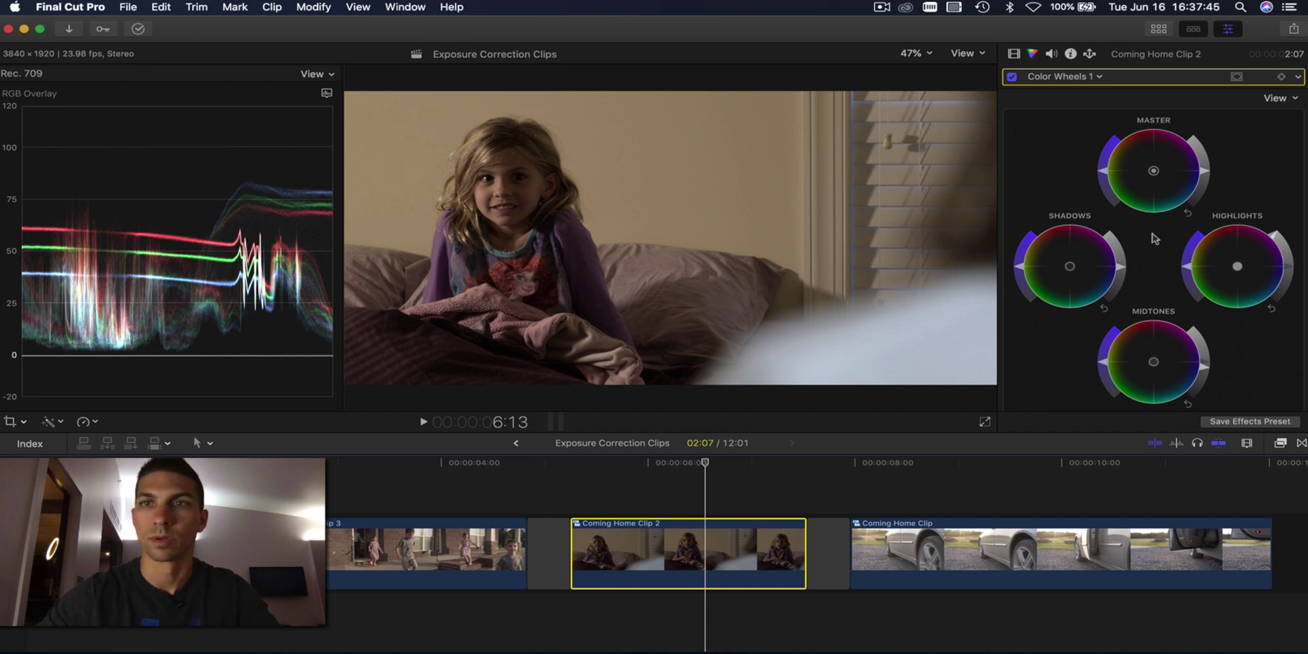
scroll(1153, 228, "down", 5)
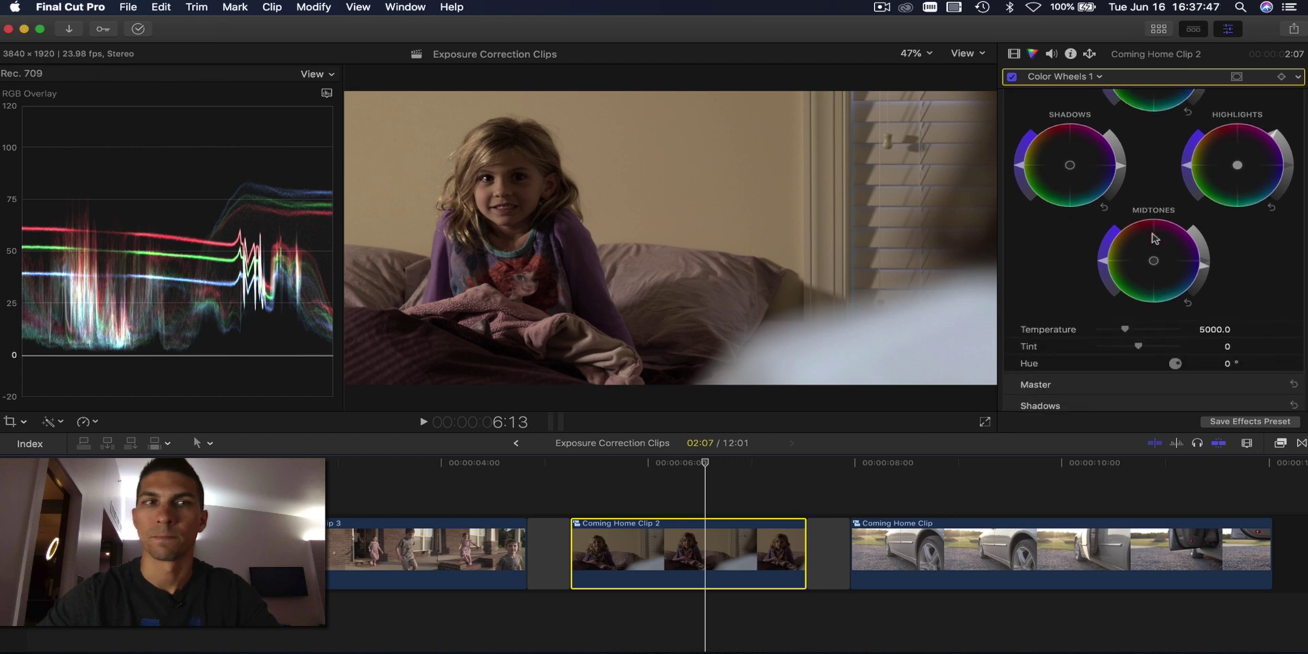
scroll(1153, 238, "down", 1)
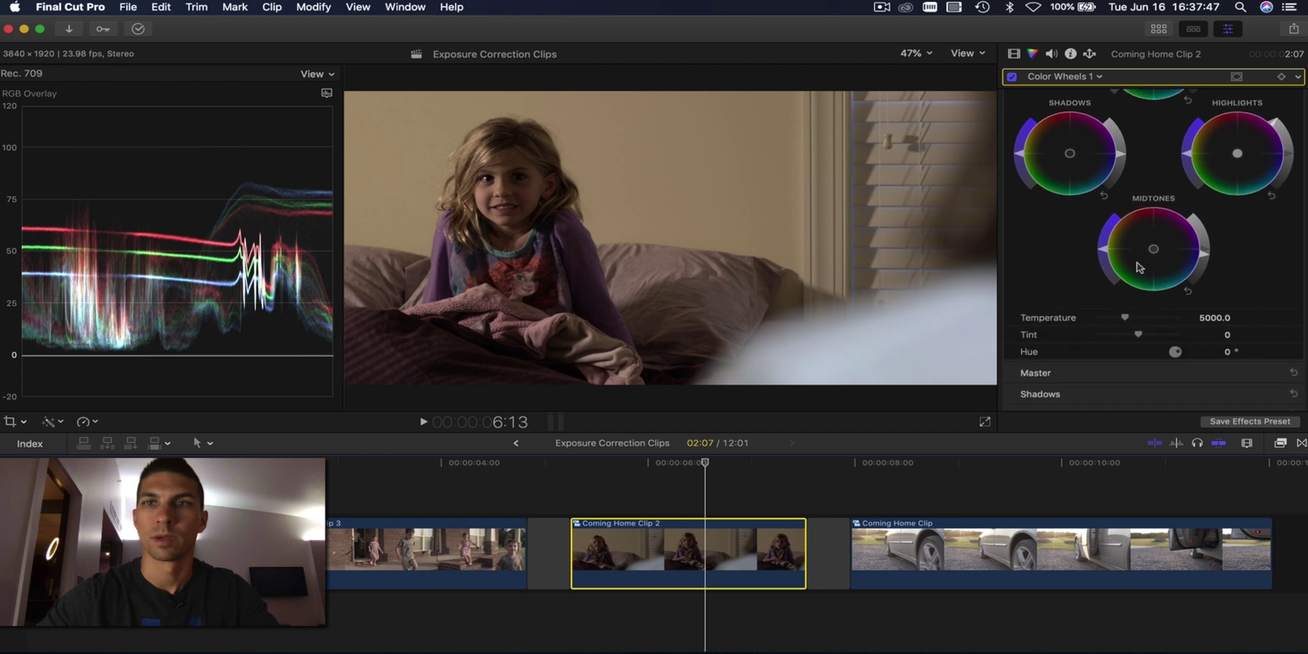
mouse_move(1125, 317)
left_mouse_down()
mouse_move(1107, 320)
mouse_move(1129, 340)
mouse_move(1103, 321)
mouse_move(1129, 336)
left_mouse_up()
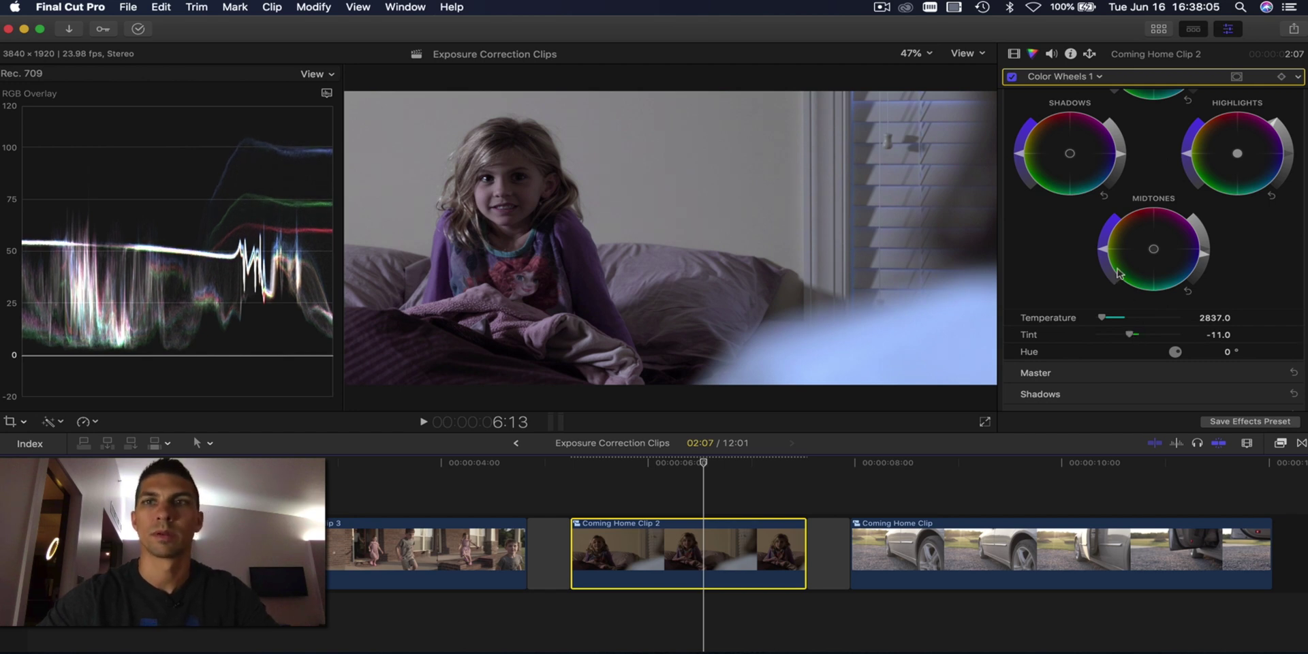
scroll(1138, 193, "up", 4)
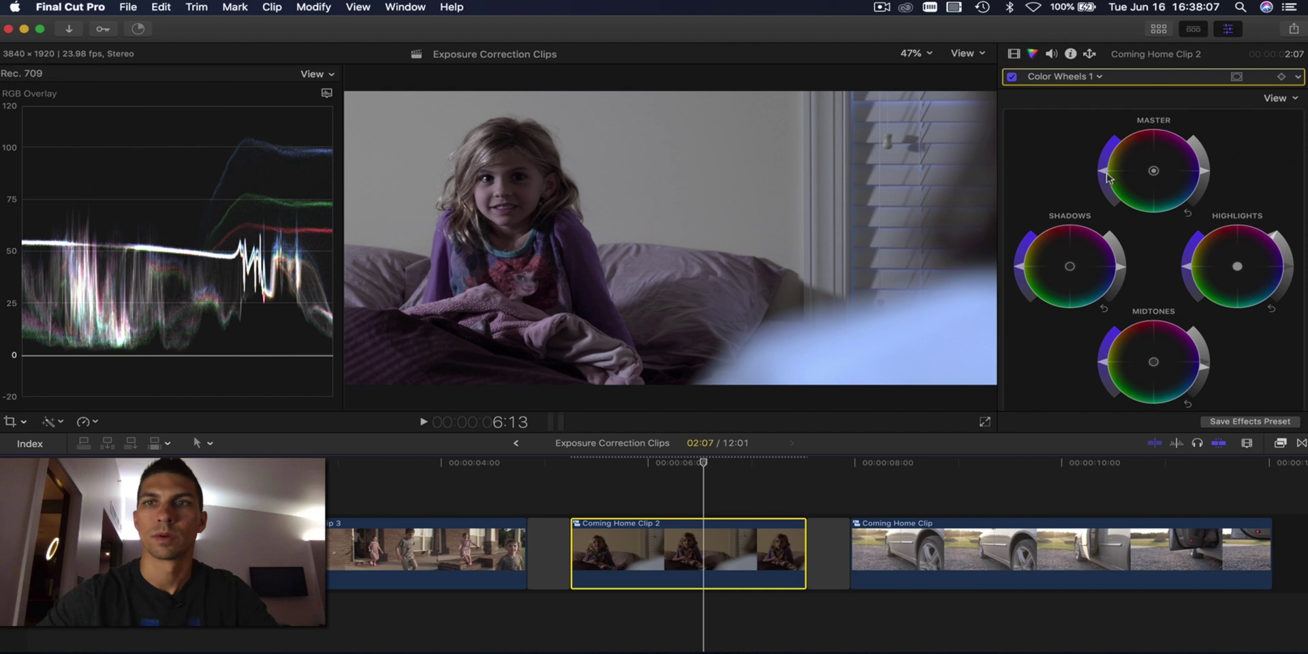
- Raise Coming Home Clip 2's master saturation slightly, then toggle undo/redo to compare against the original
left_click(1104, 176)
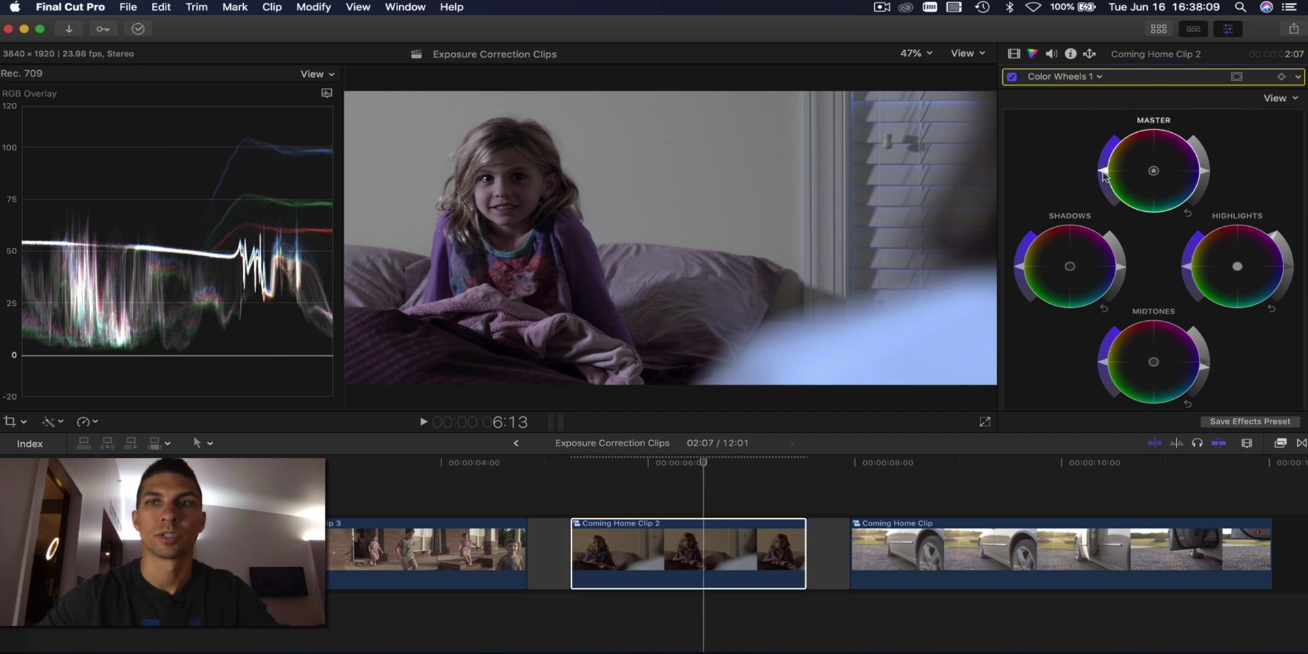
left_click_drag(1103, 176, 1107, 156)
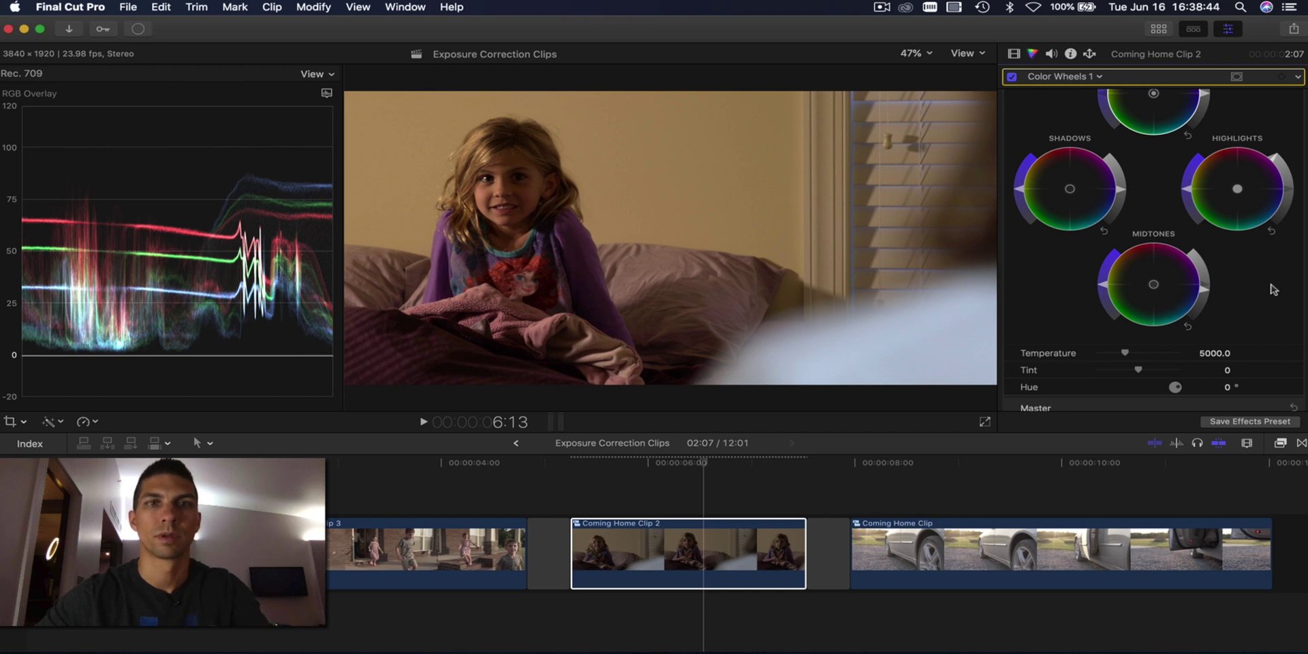
key("super+z")
key("super+shift+z")
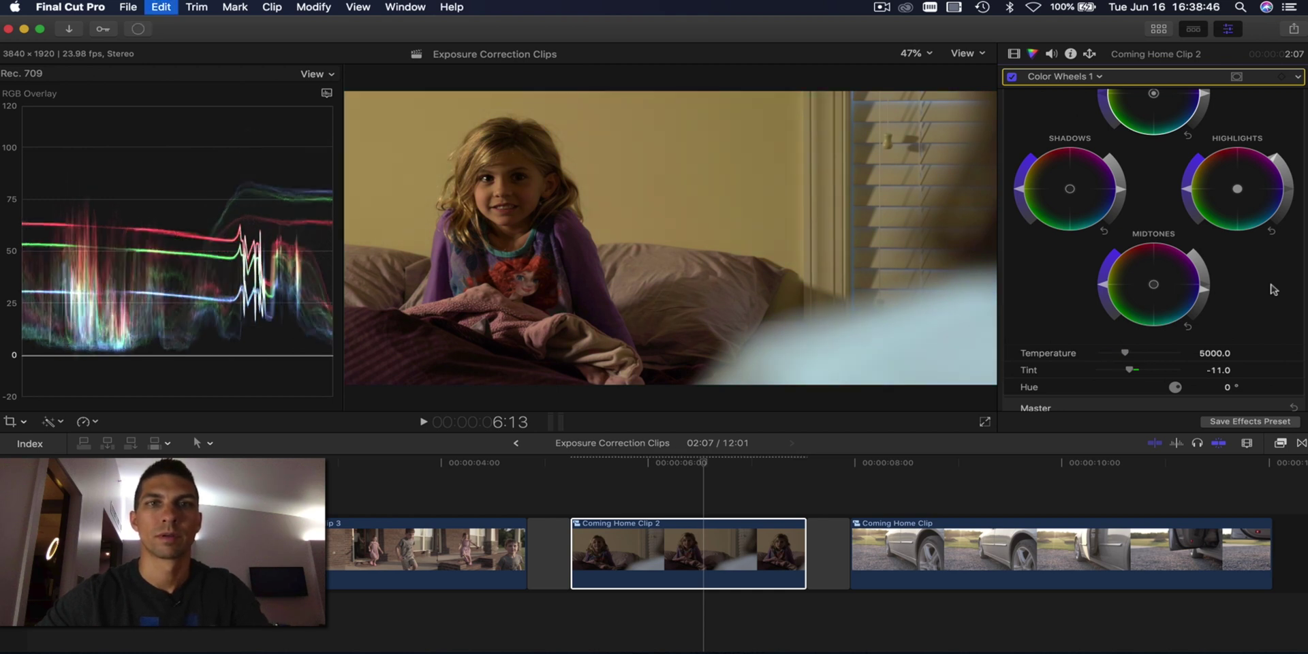
key("super+z")
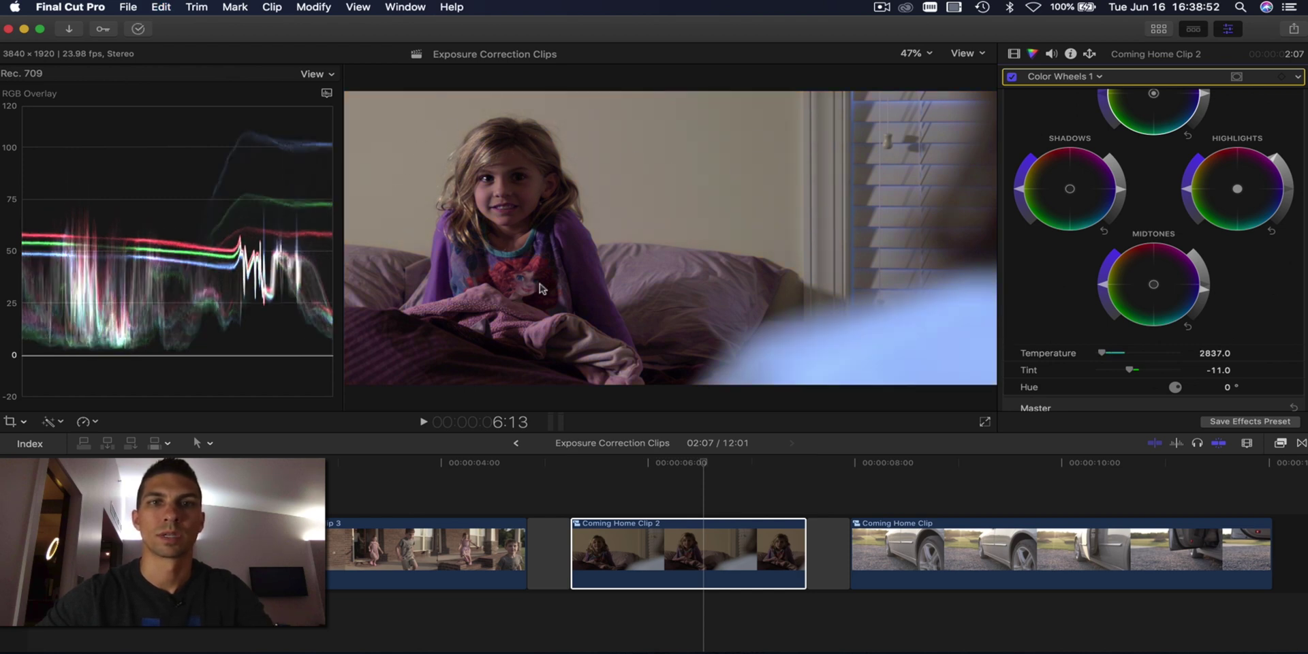
scroll(1047, 287, "up", 1)
scroll(1047, 287, "up", 5)
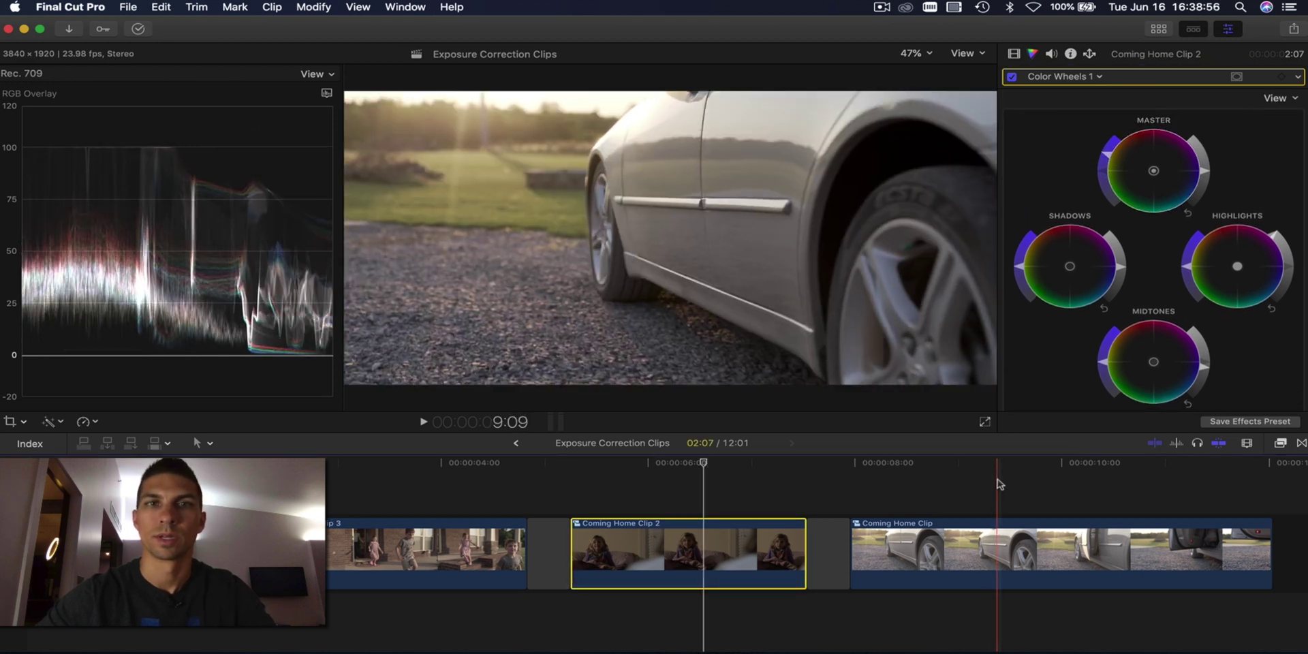
- Select Coming Home Clip and lower its Temperature to 4449.0 and Tint to -6.0
left_click(1079, 545)
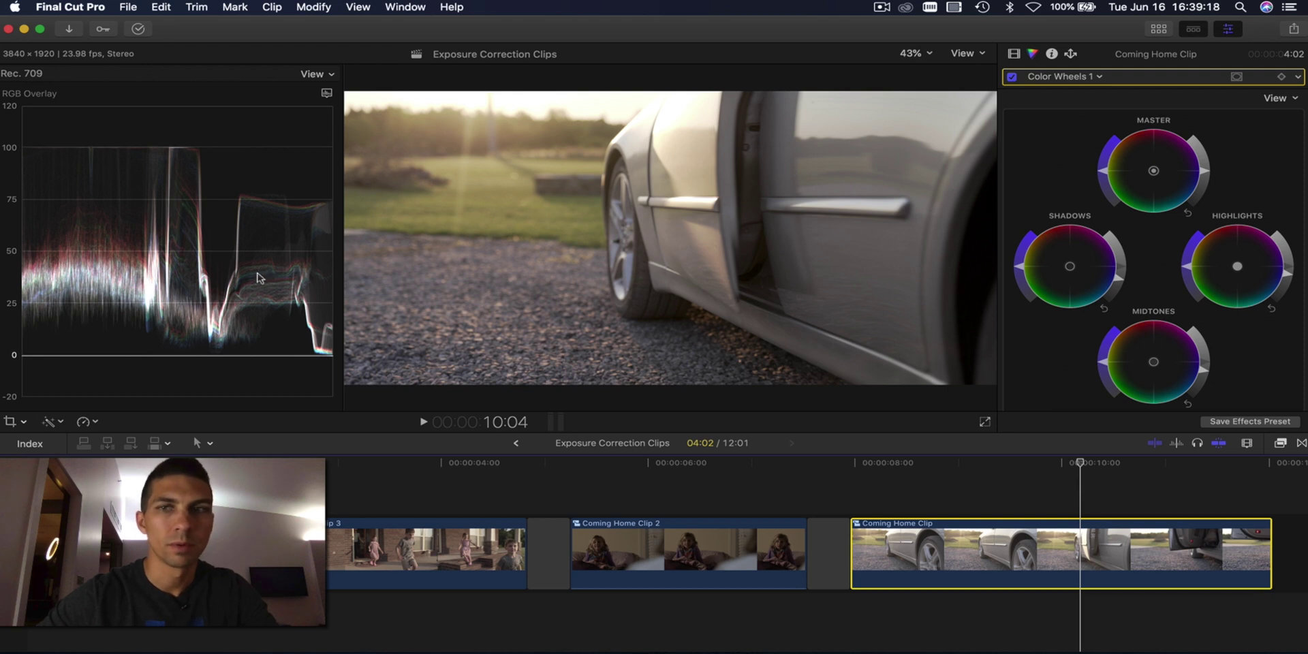
scroll(1158, 275, "down", 1)
scroll(1159, 273, "down", 5)
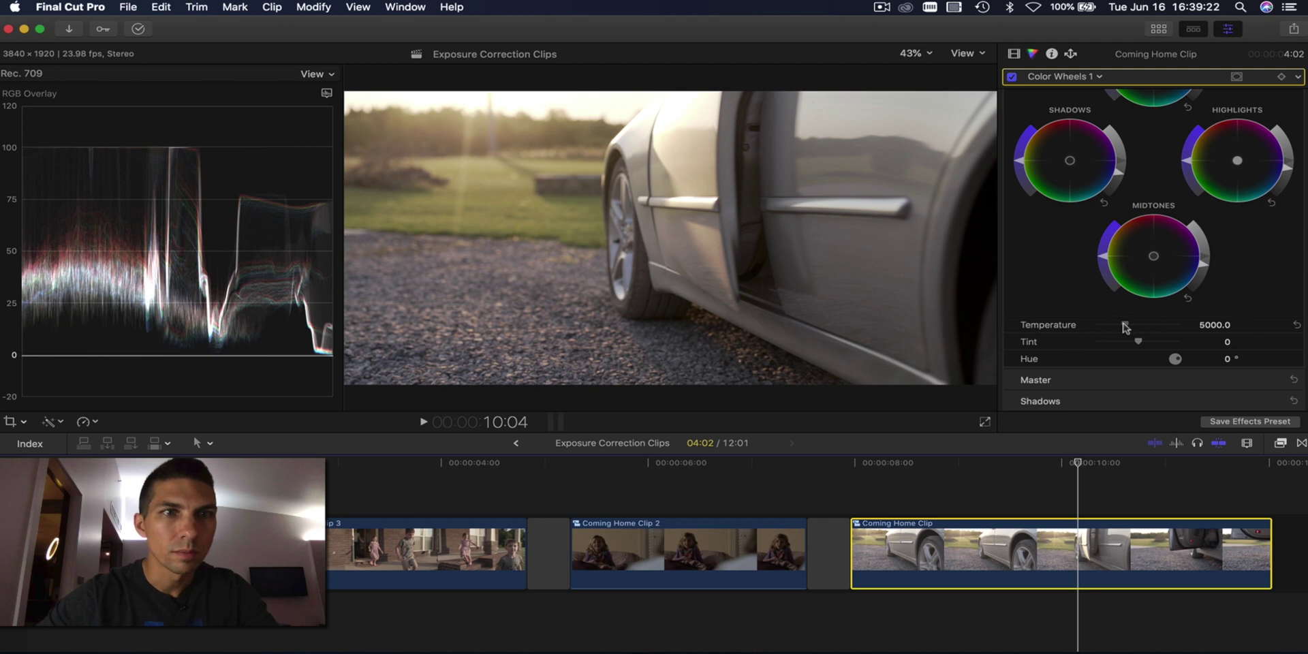
left_click_drag(1125, 327, 1122, 327)
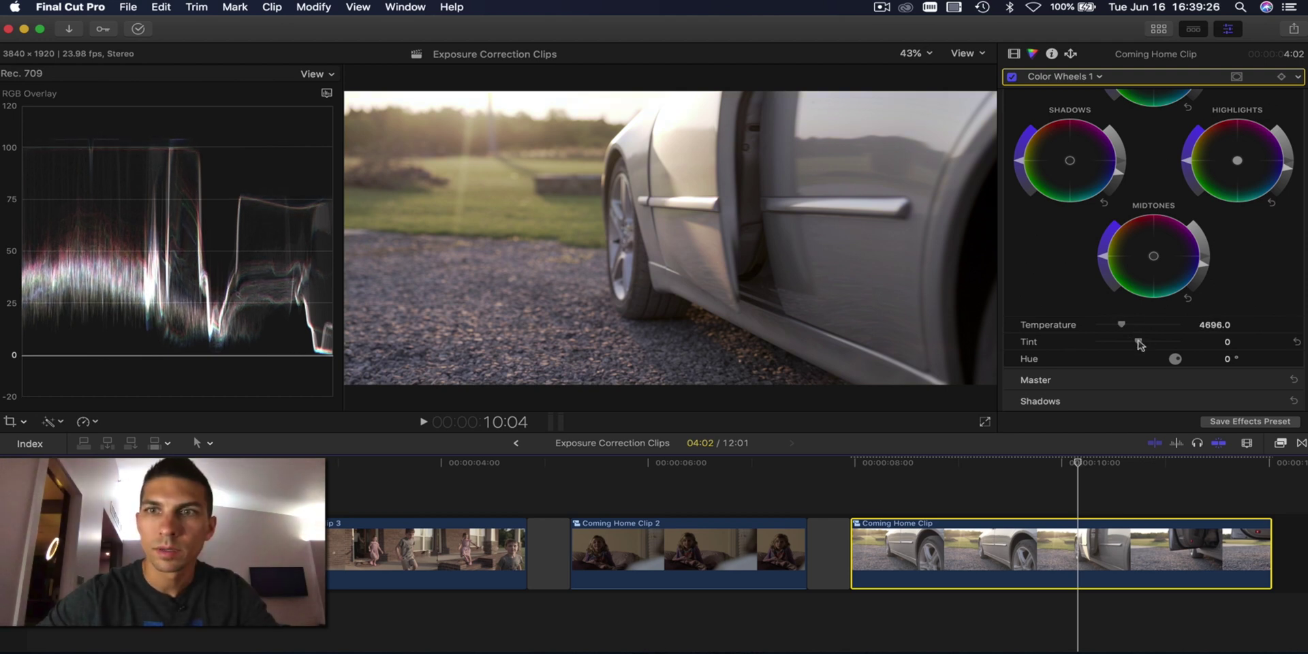
left_click_drag(1138, 344, 1134, 344)
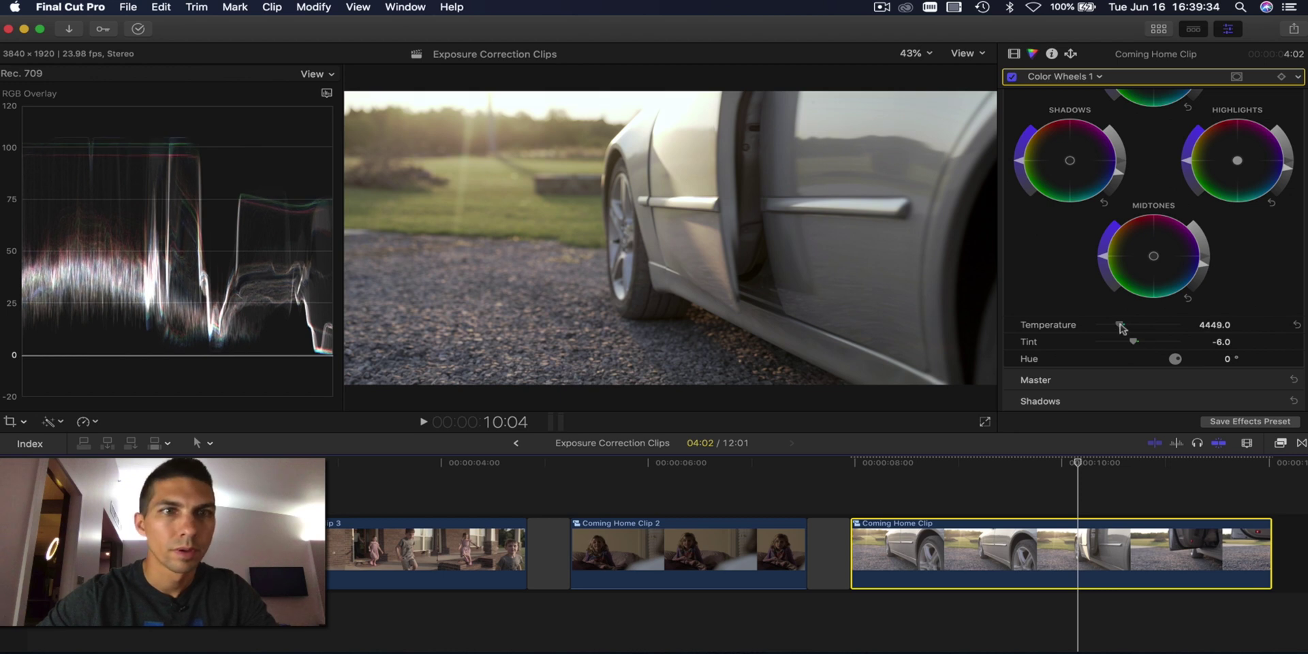
scroll(1069, 292, "up", 5)
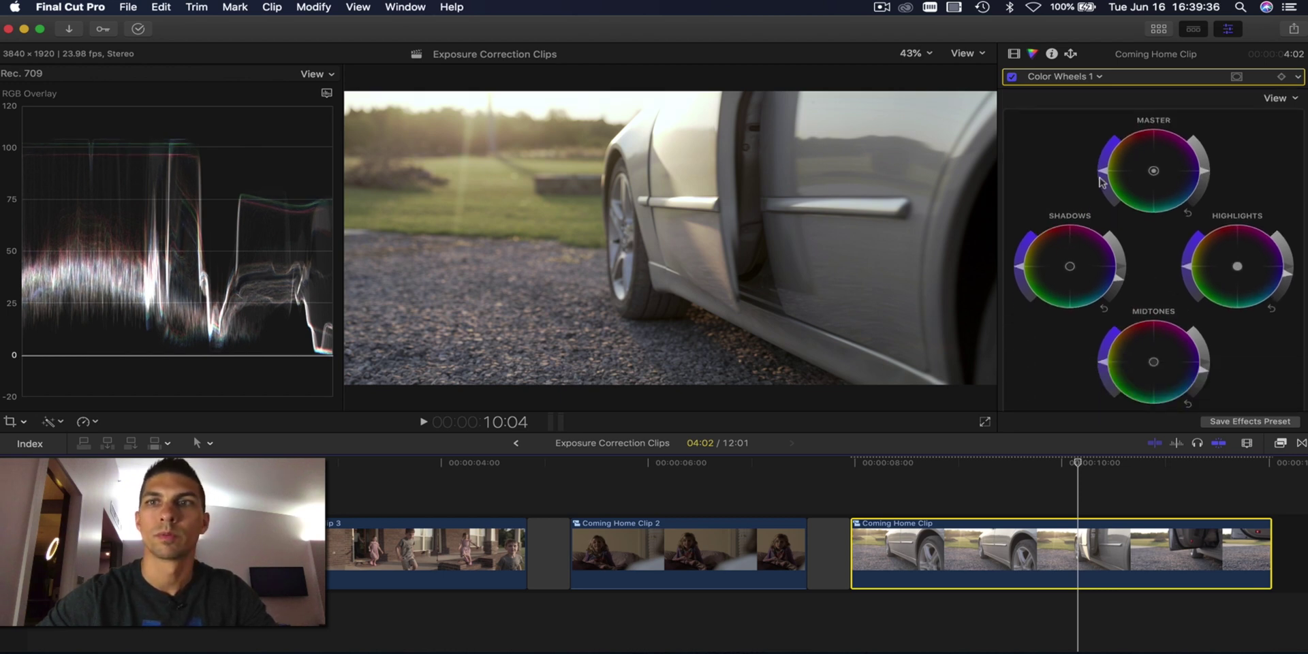
- Raise Coming Home Clip's master saturation on the Master wheel
left_click_drag(1105, 177, 1107, 159)
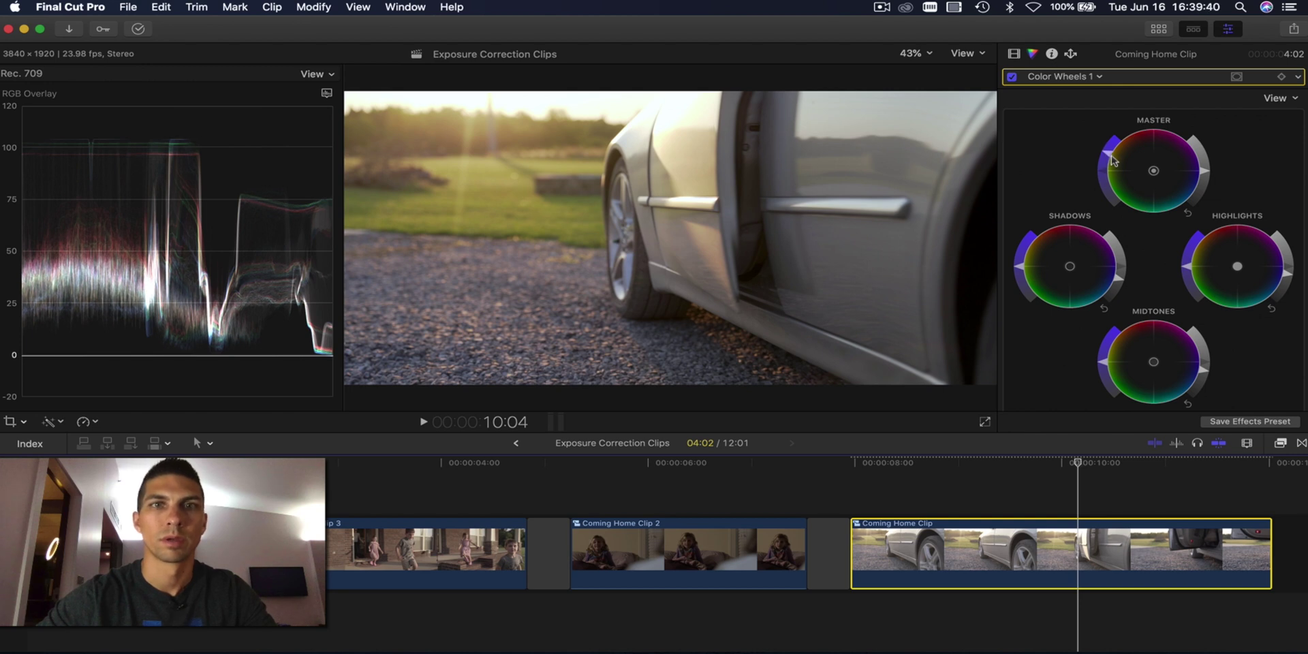
left_click(1112, 160)
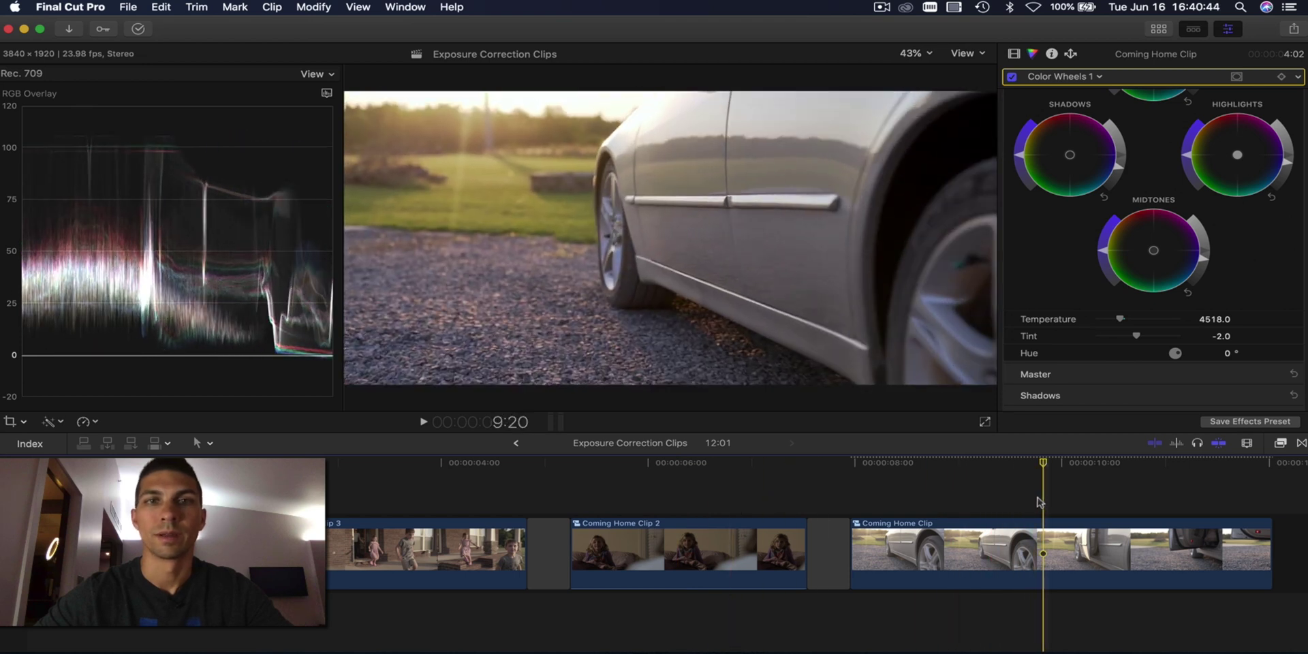
left_click(1043, 538)
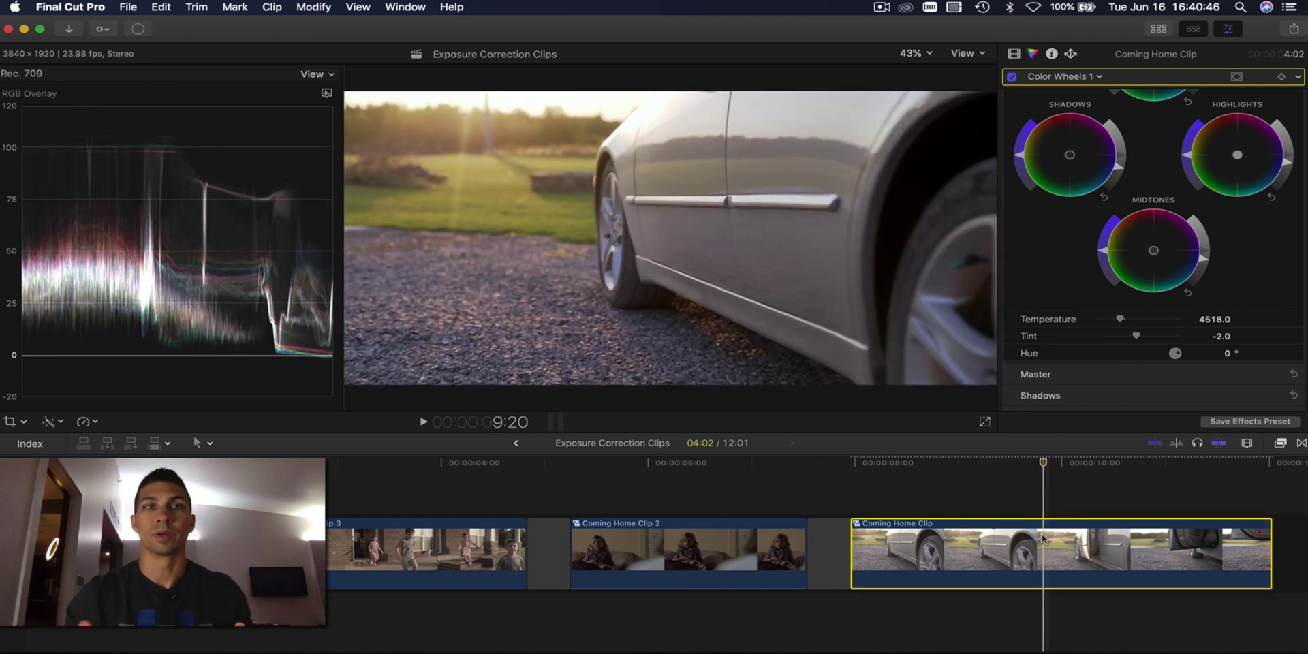